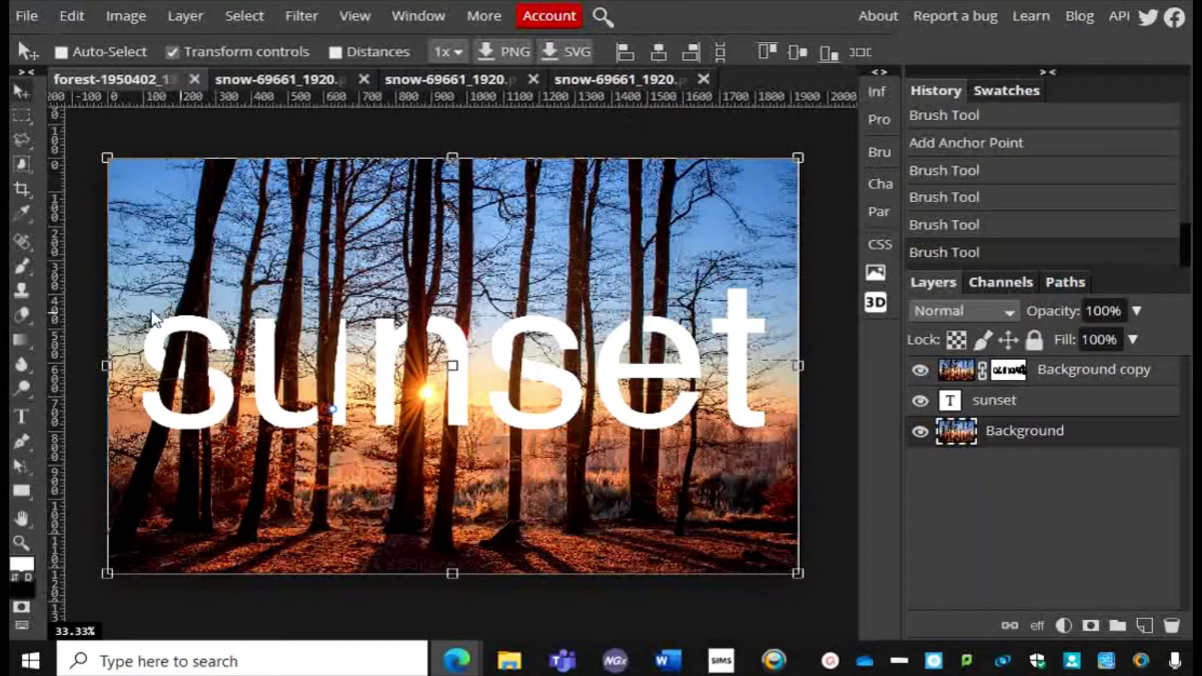
Show the finished example document with the white SNOW text over the trees
click(259, 81)
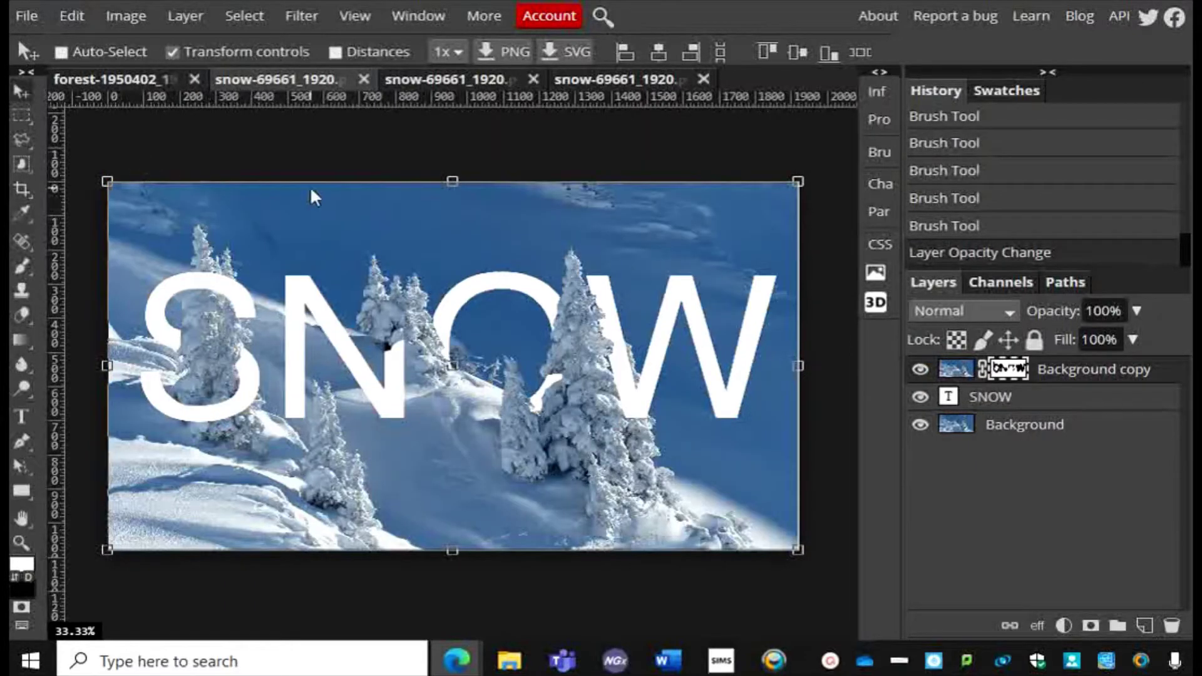
Open the snow photo from Downloads and duplicate Background into Background copy
click(29, 25)
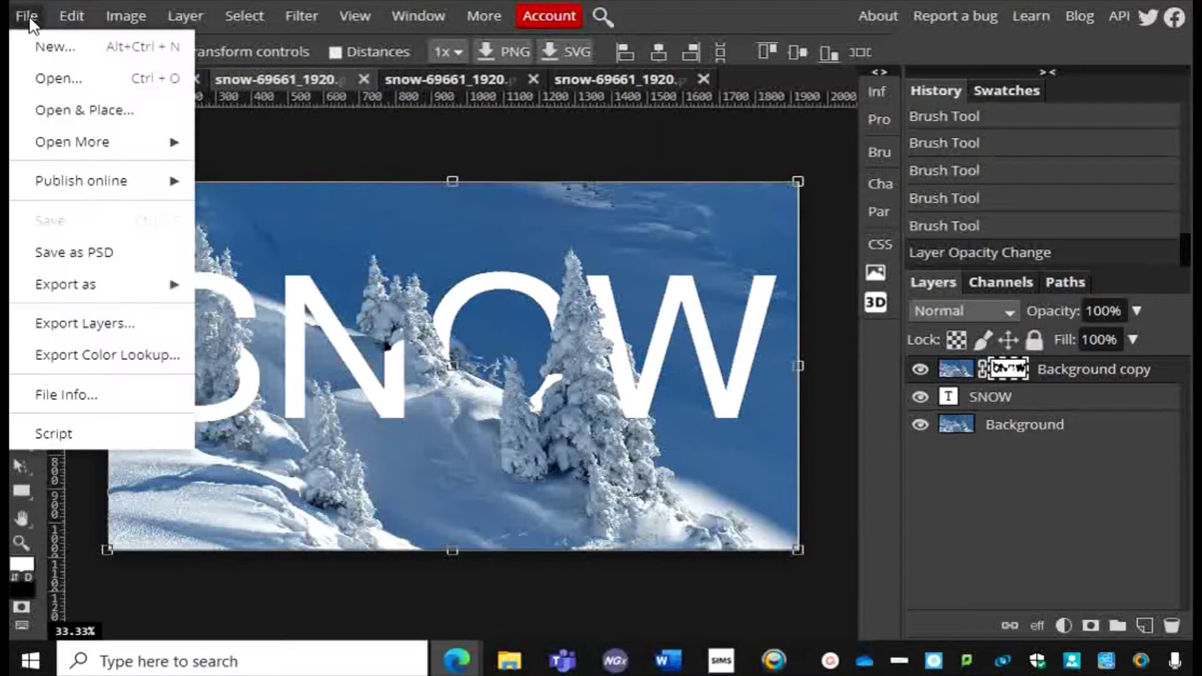
click(94, 110)
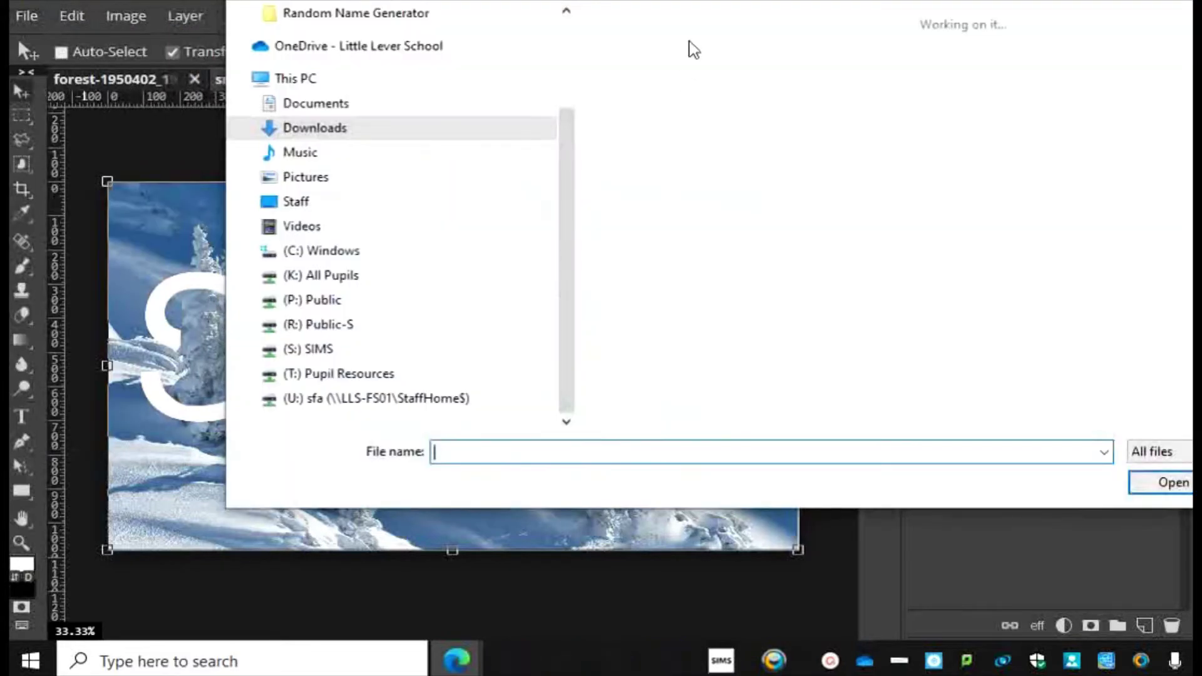
double_click(651, 116)
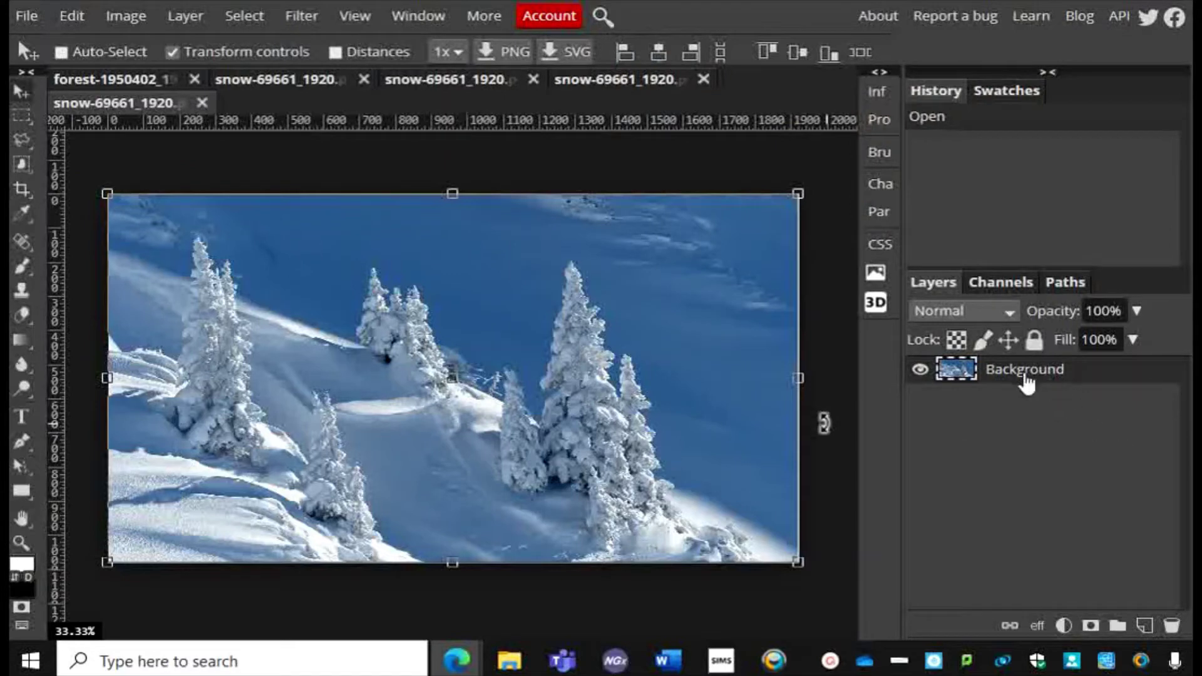
click(185, 16)
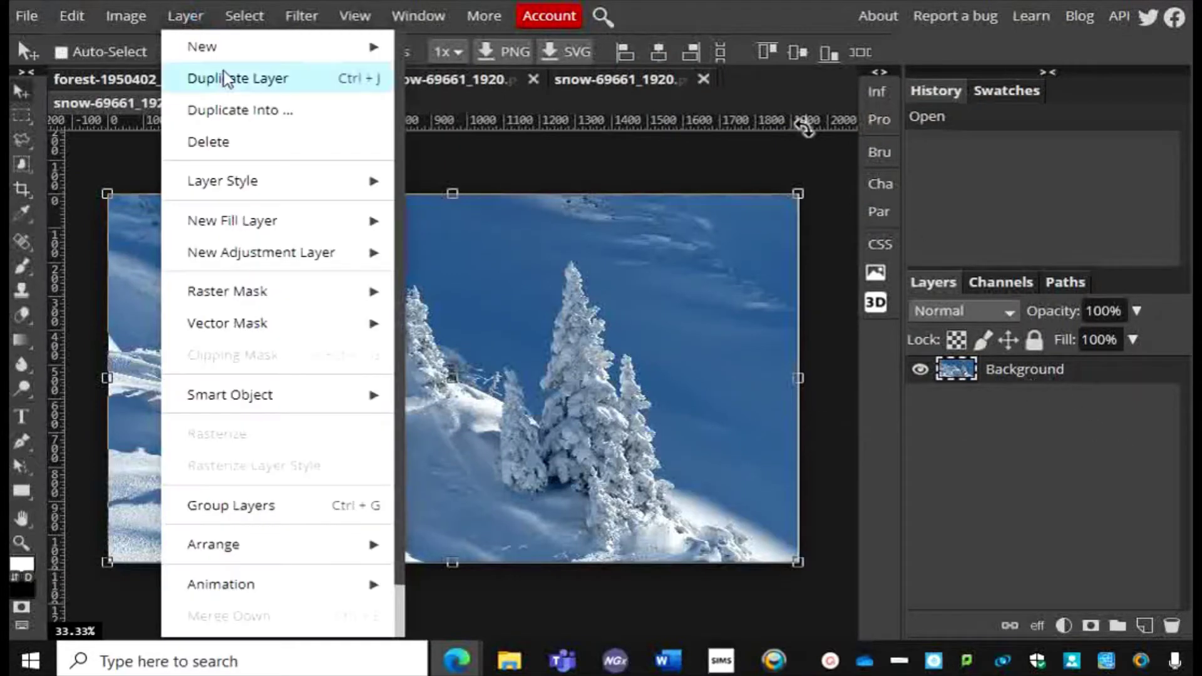
click(262, 79)
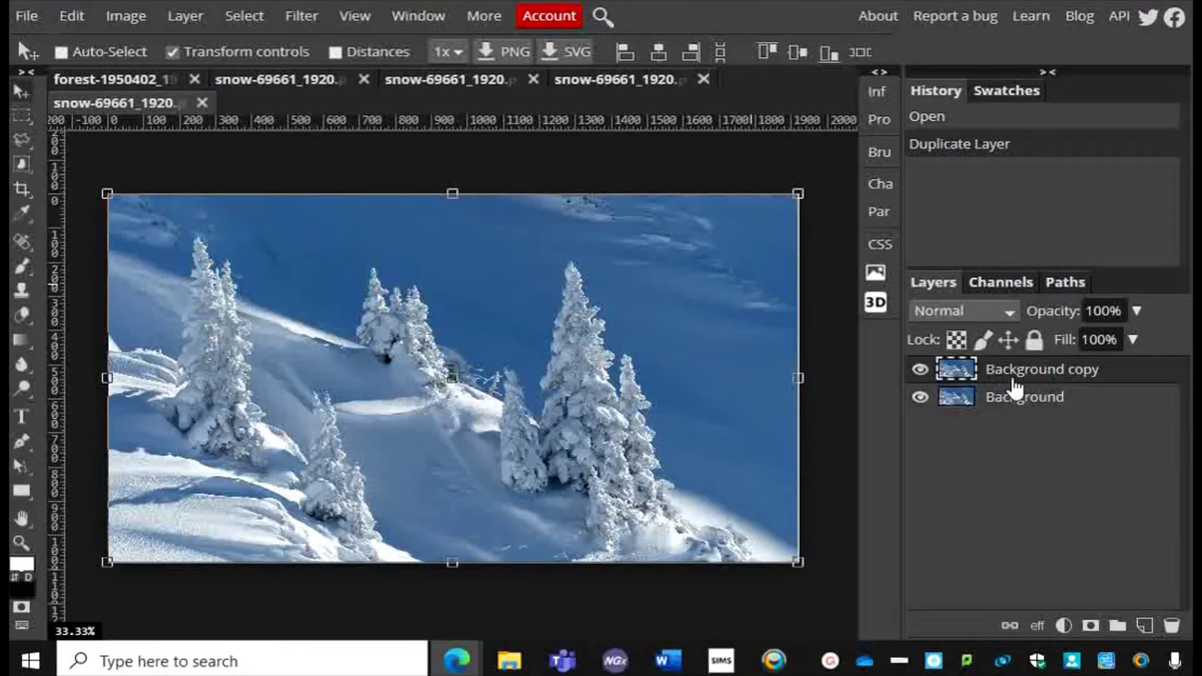
Type 'snow' in a large text box across the photo and drag it up into the sky
click(19, 416)
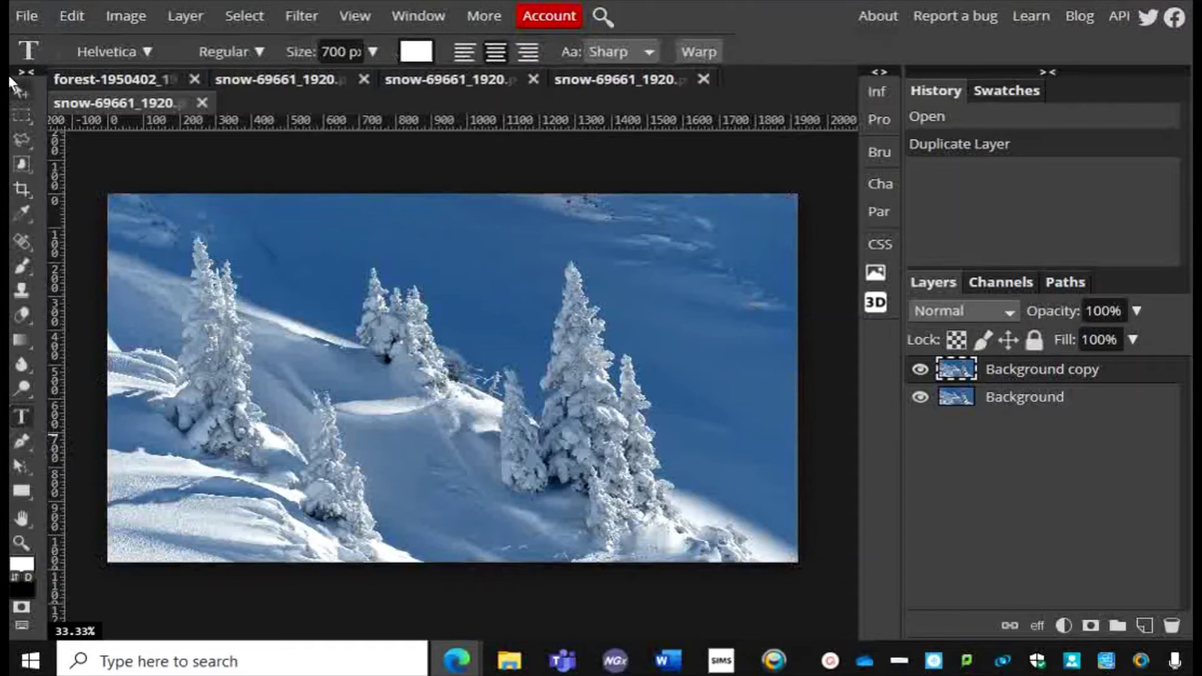
drag(128, 249, 776, 518)
text(snow)
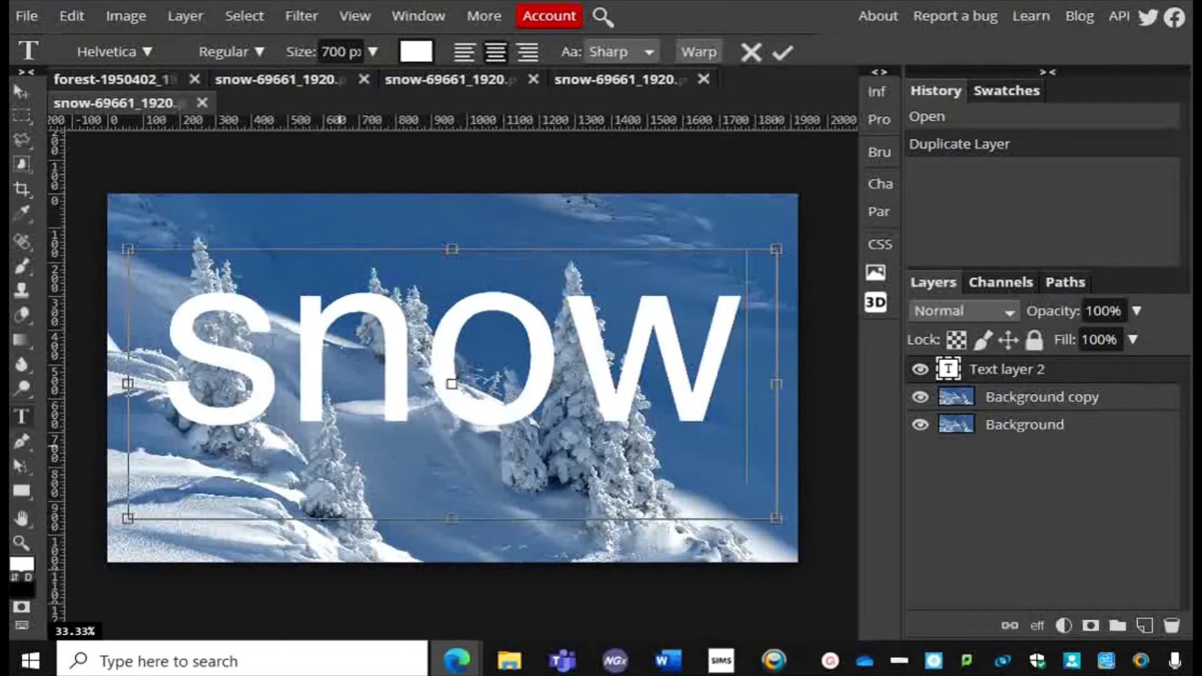
click(248, 358)
drag(248, 357, 791, 368)
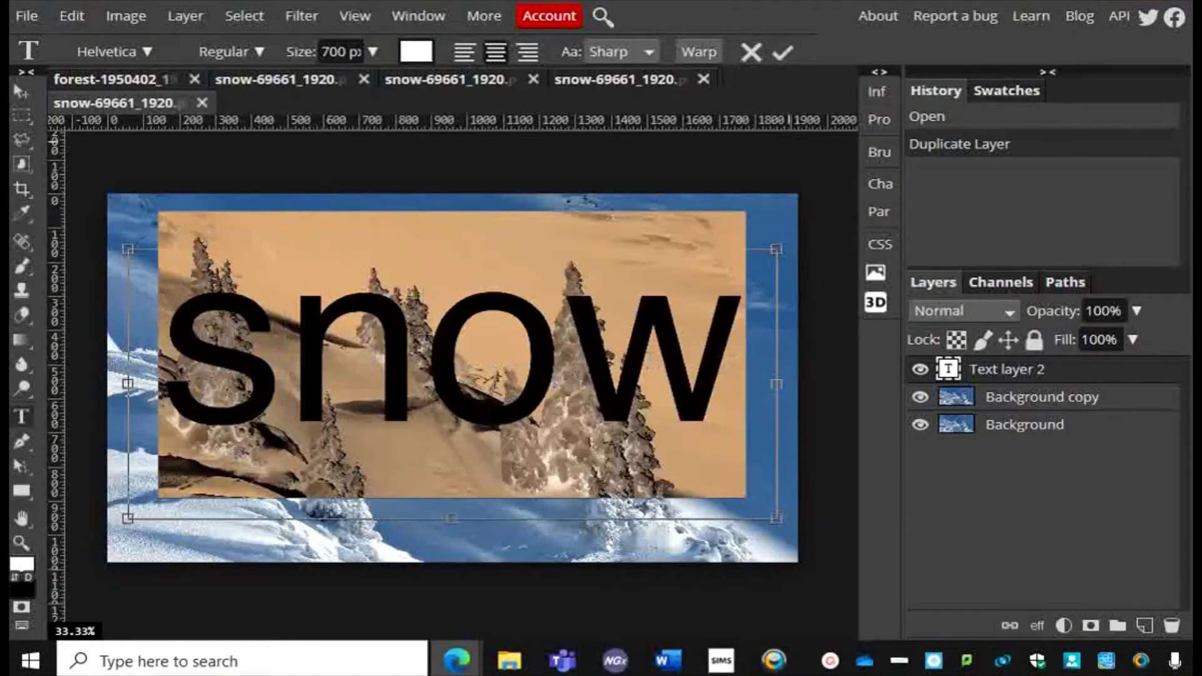
click(18, 92)
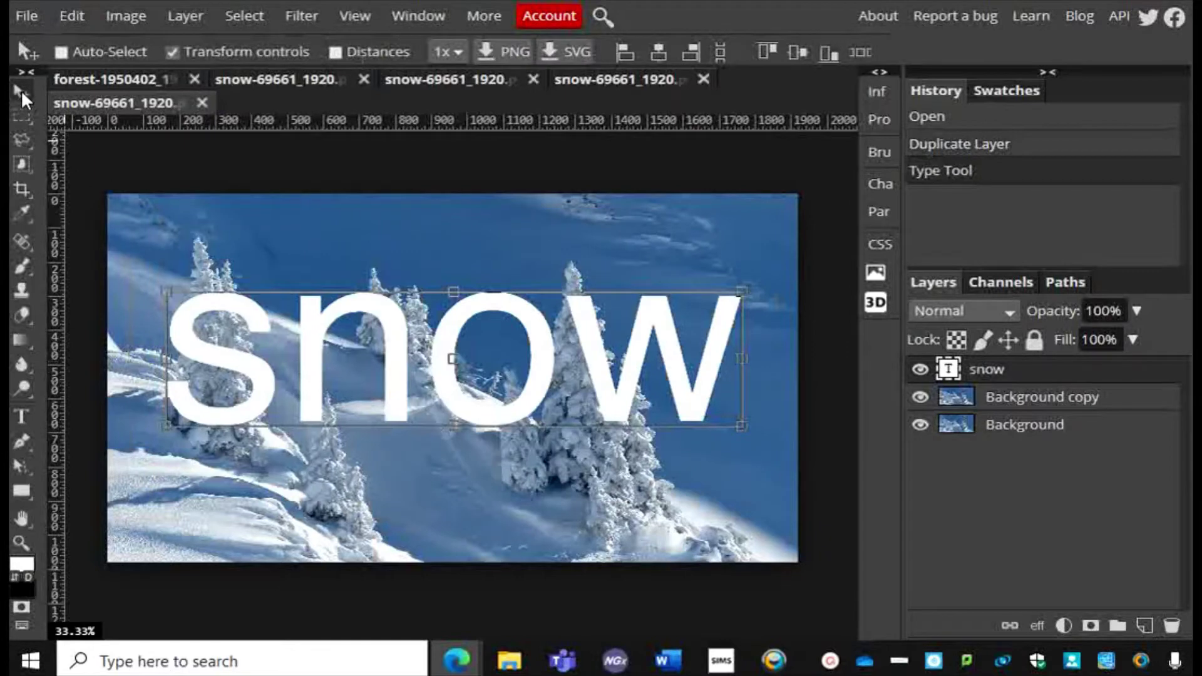
drag(347, 357, 285, 299)
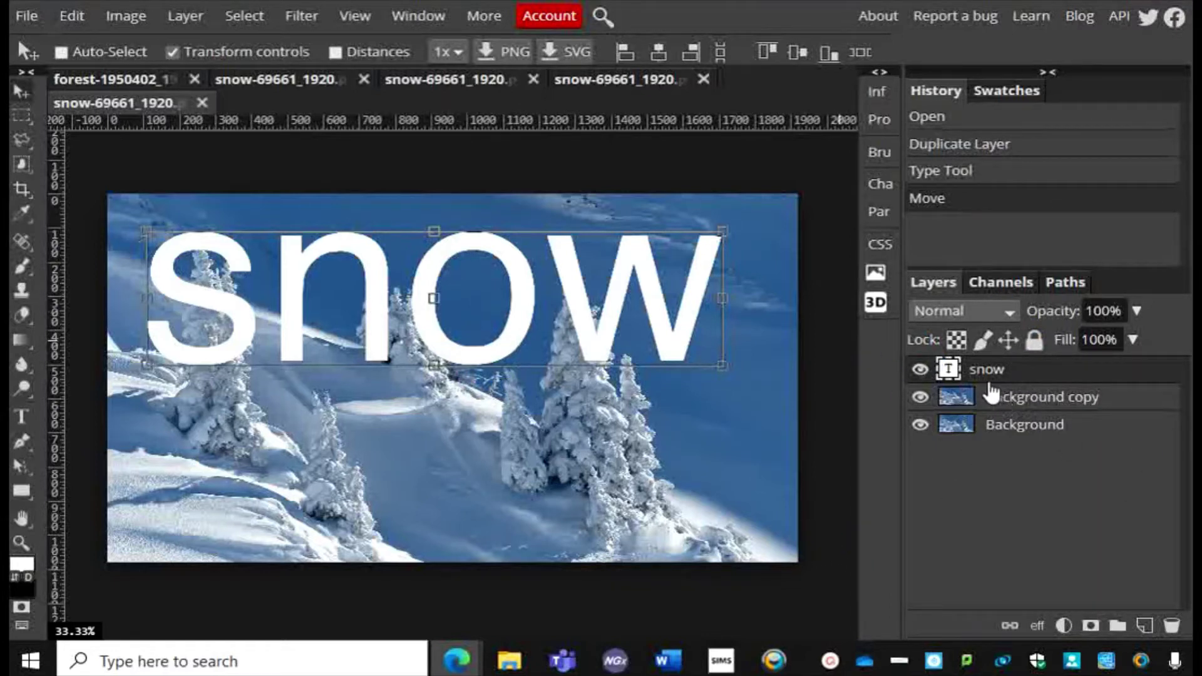
Move the snow layer below Background copy, add a raster mask, and target that mask
drag(1022, 376, 1027, 422)
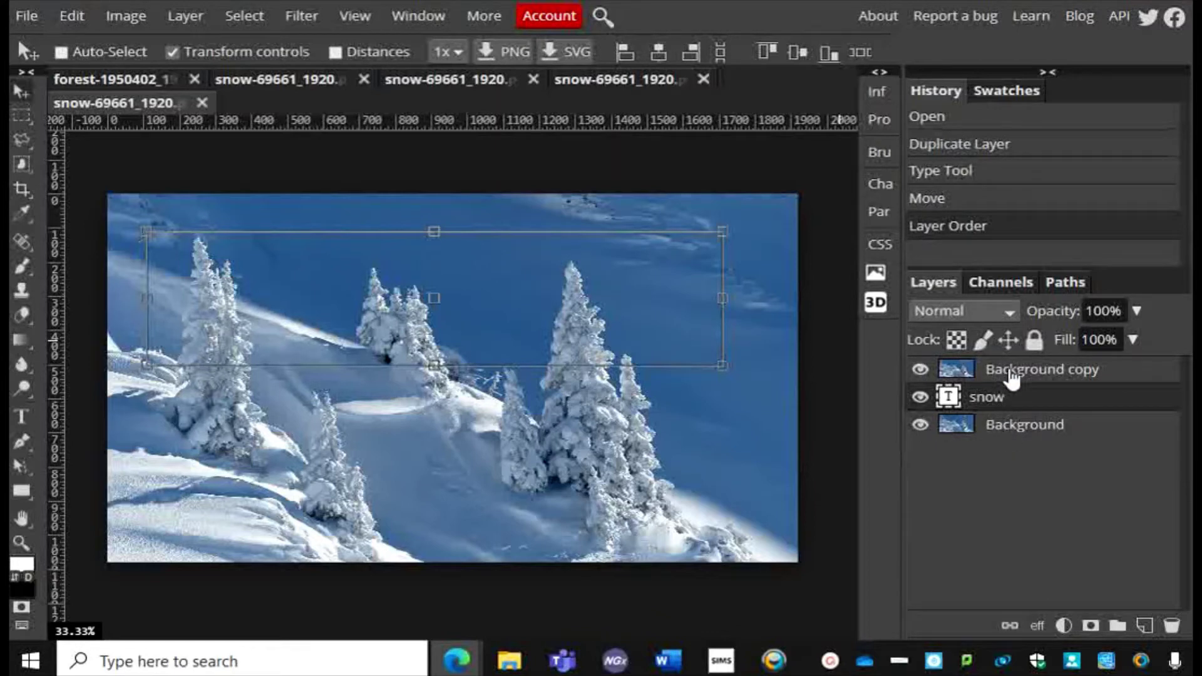
click(1010, 376)
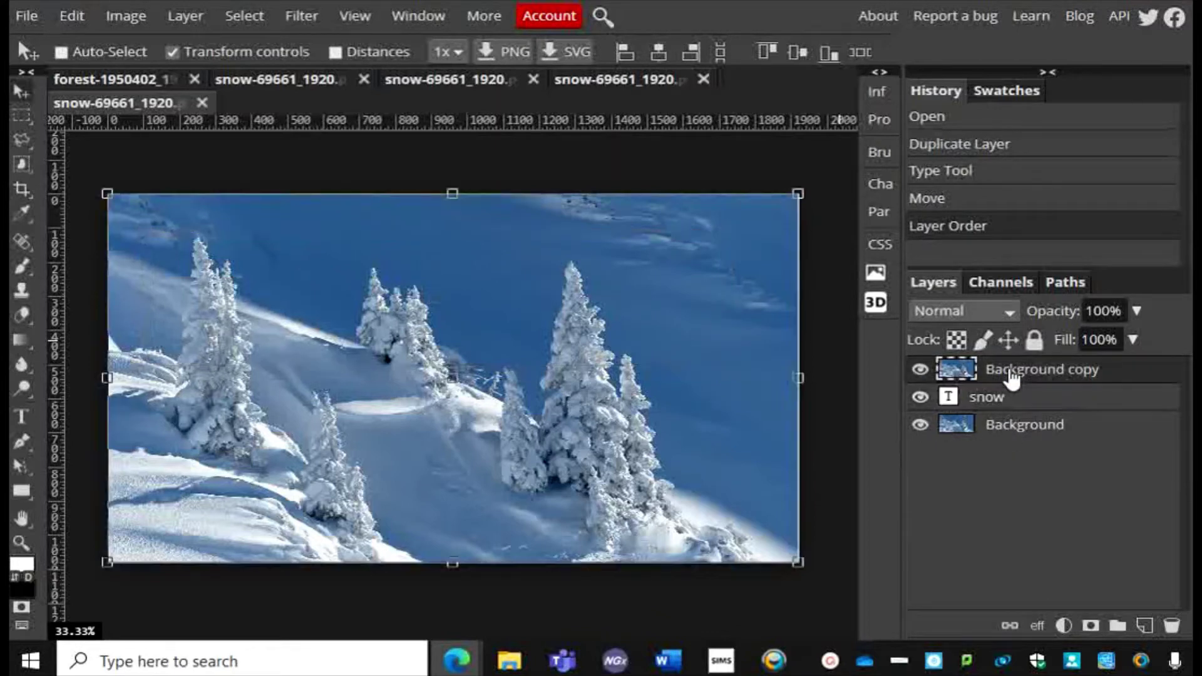
click(1091, 626)
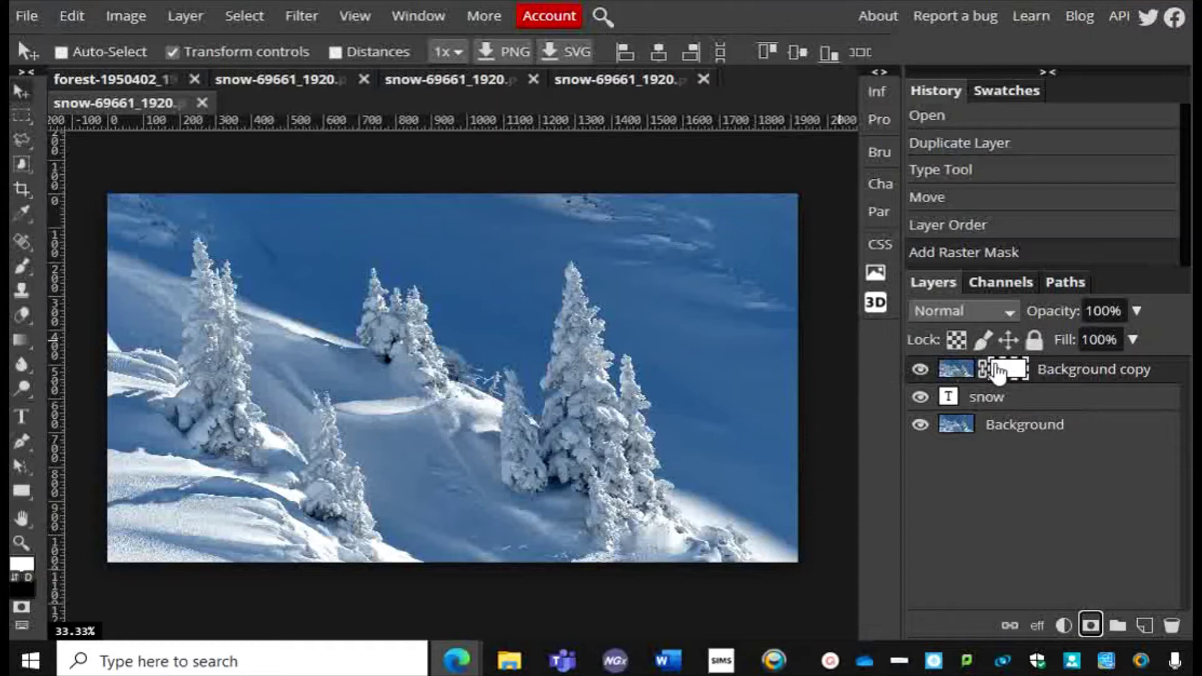
click(956, 369)
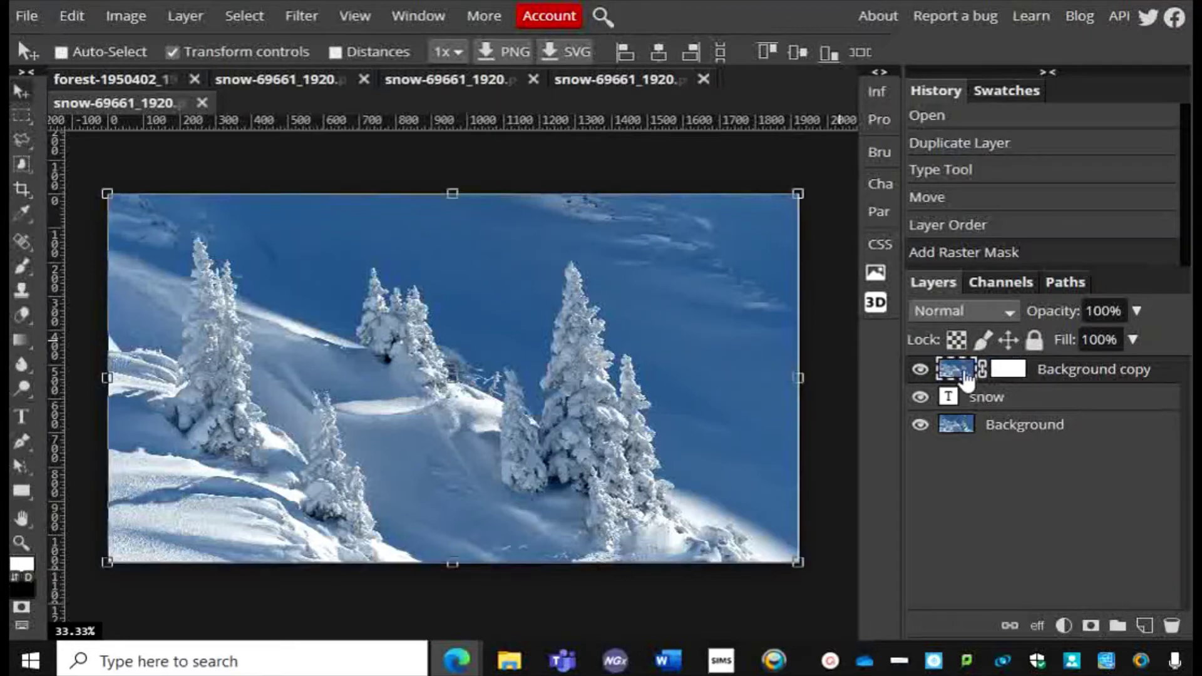
click(1013, 370)
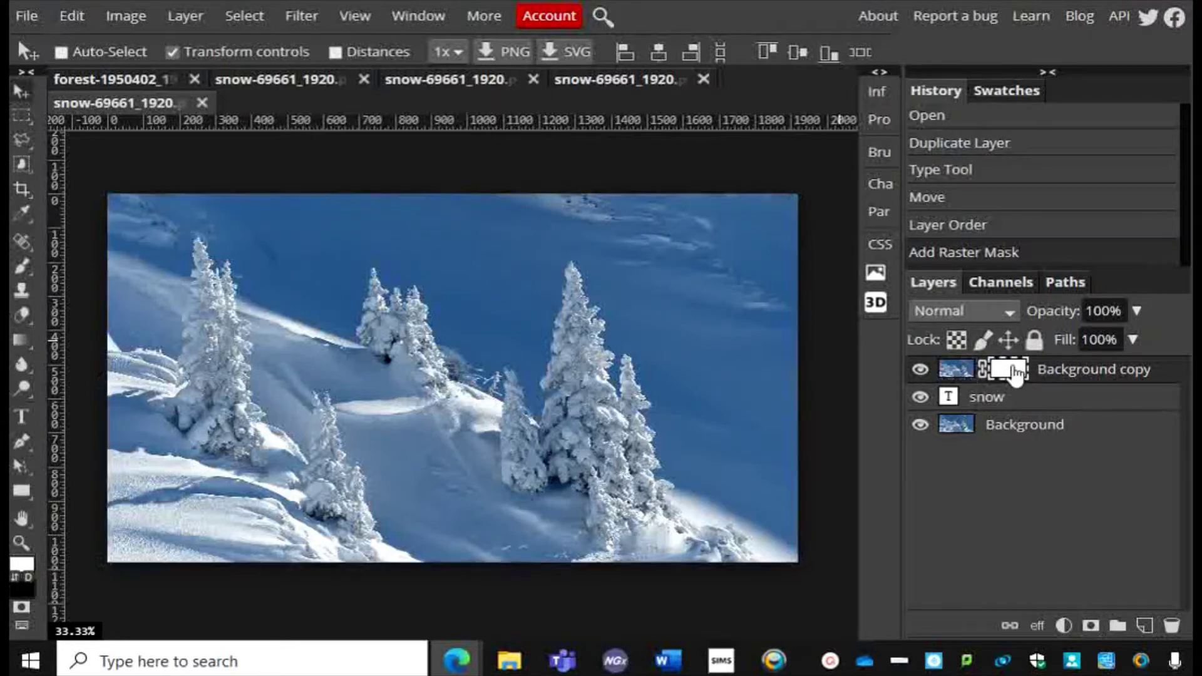
click(962, 374)
click(1020, 372)
click(21, 265)
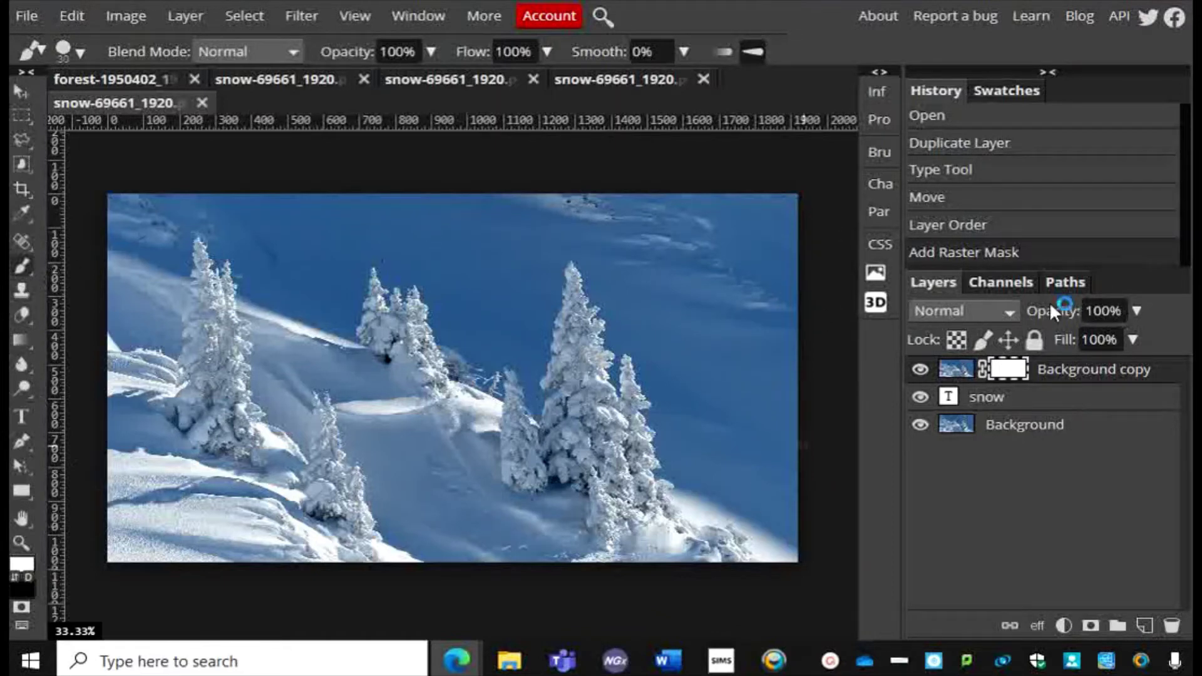
Lower Background copy's opacity to 75%
click(1138, 309)
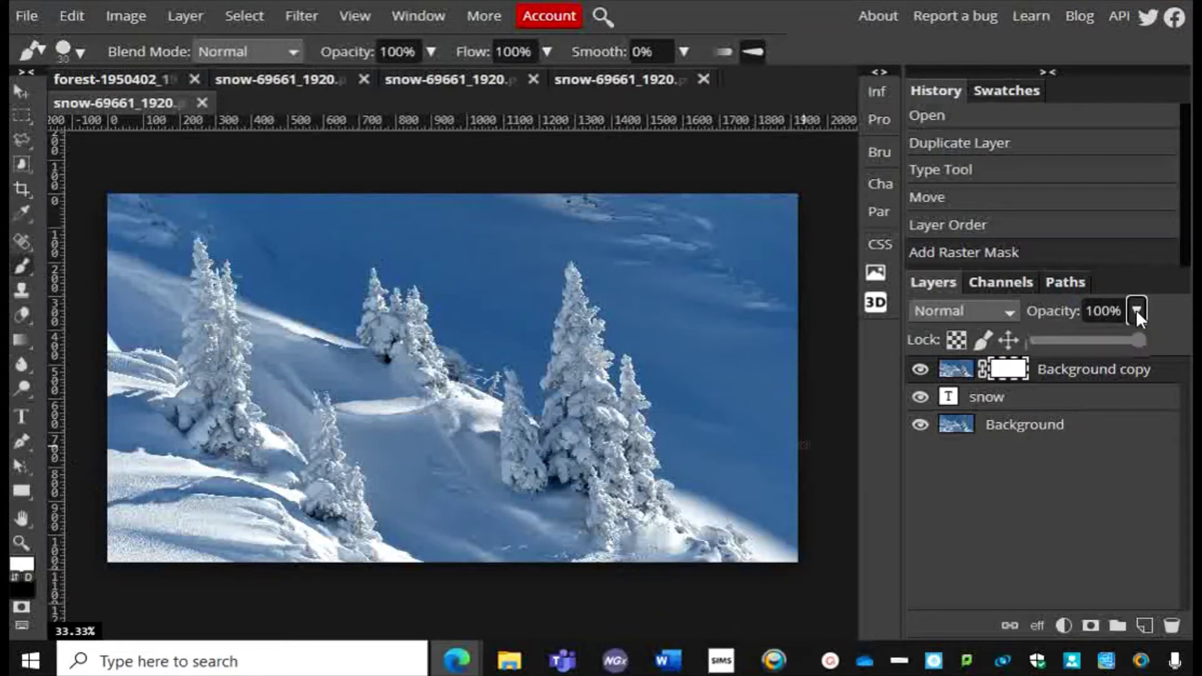
drag(1137, 333, 1118, 337)
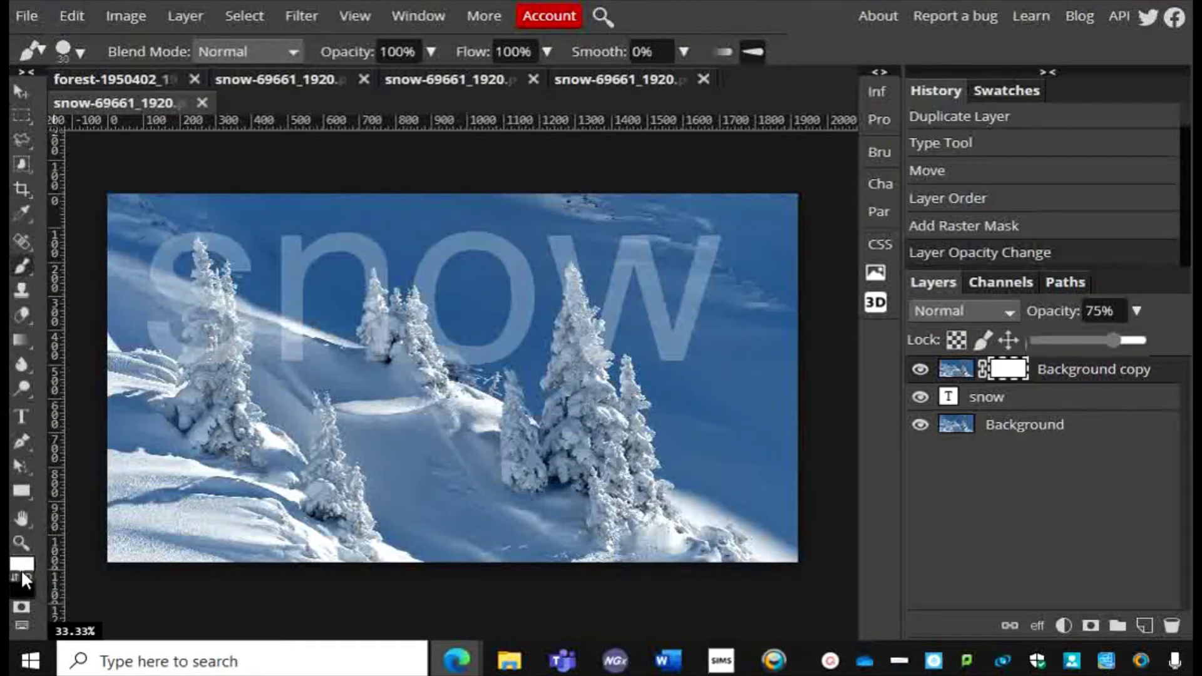
Zoom in and pan to the letter s and the trees on the left
click(19, 540)
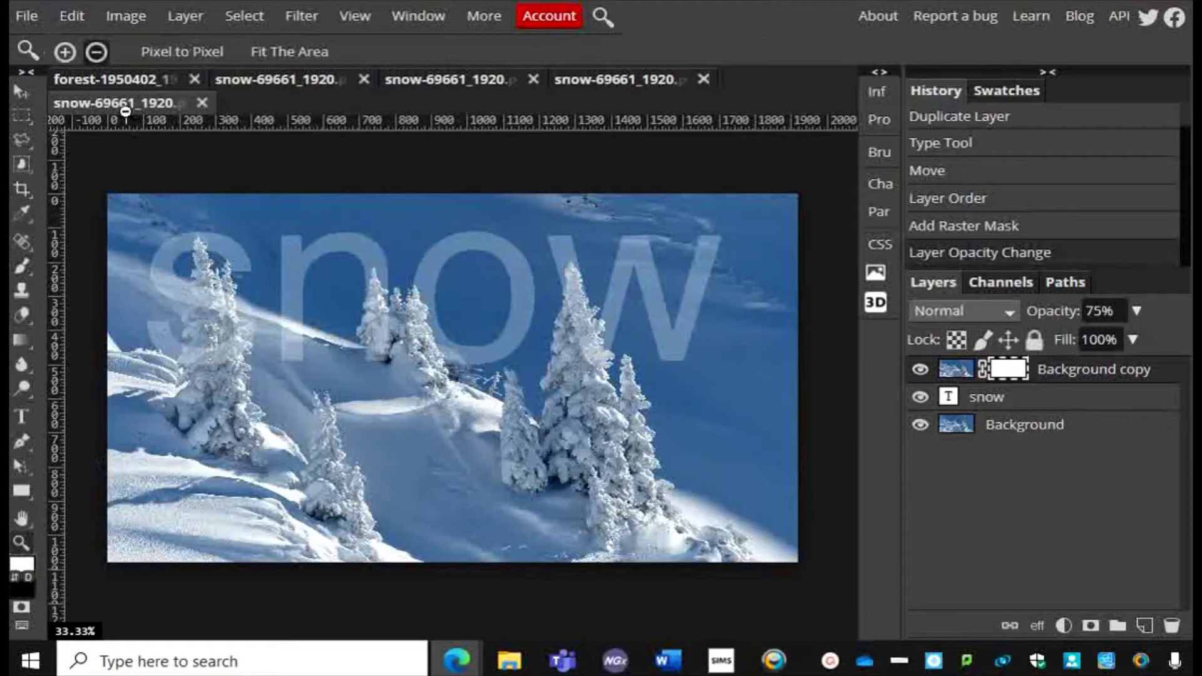
click(166, 272)
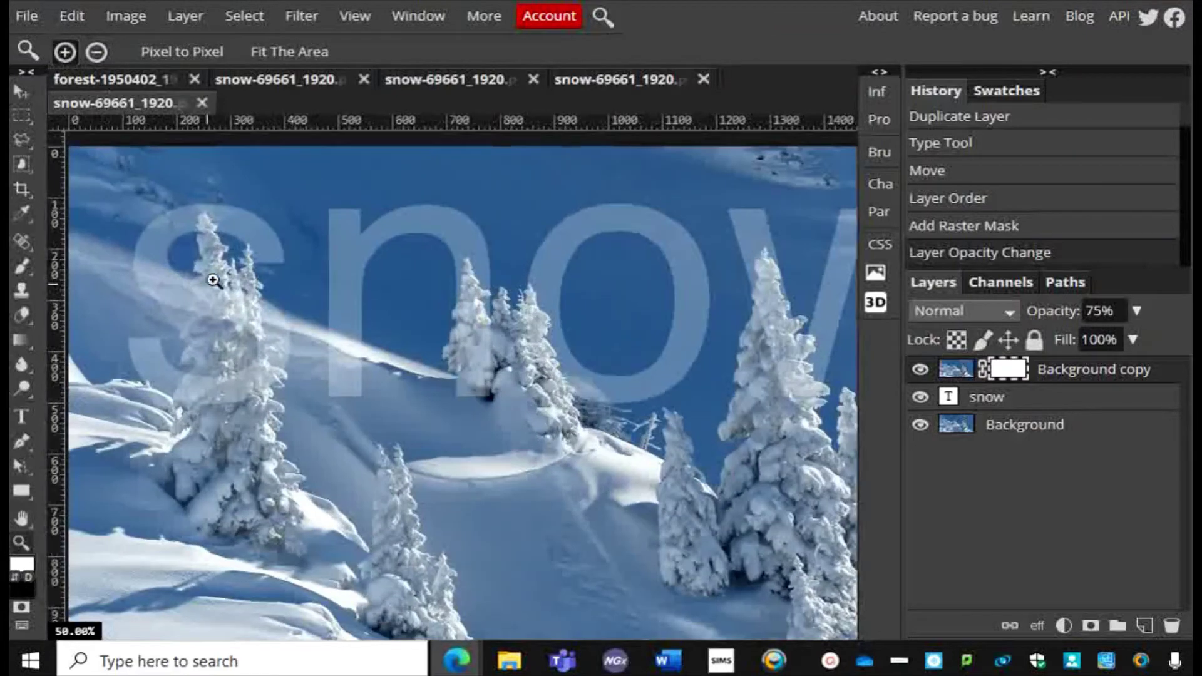
click(253, 269)
click(188, 299)
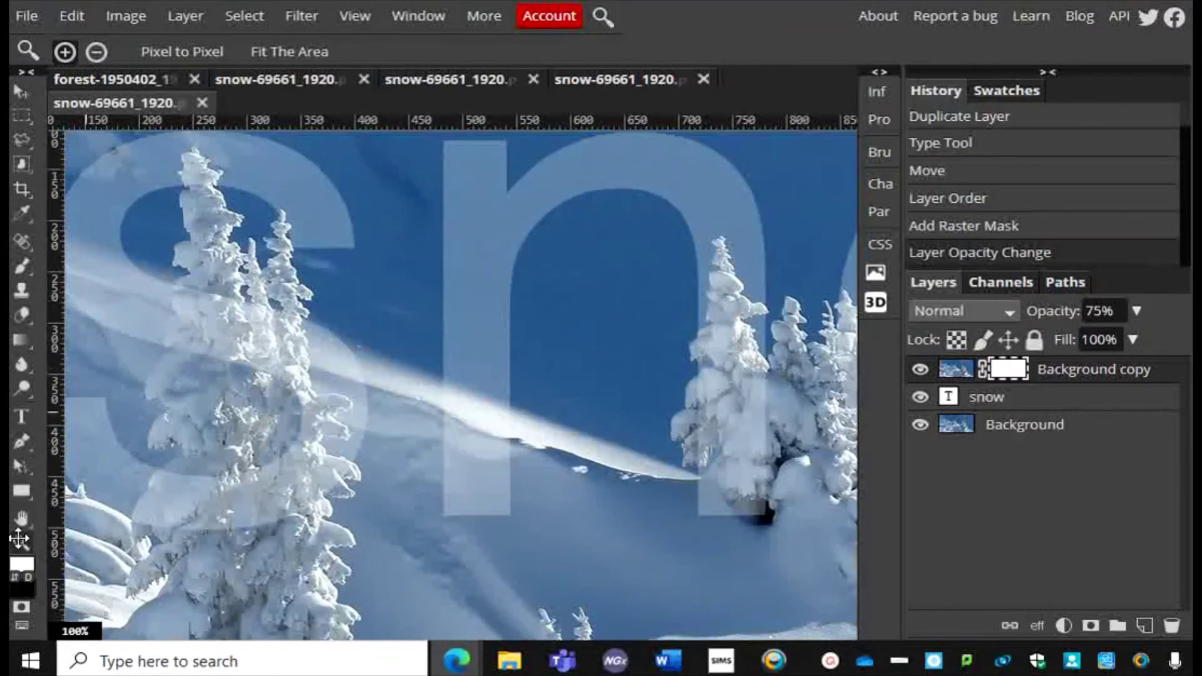
click(21, 520)
drag(200, 313, 299, 374)
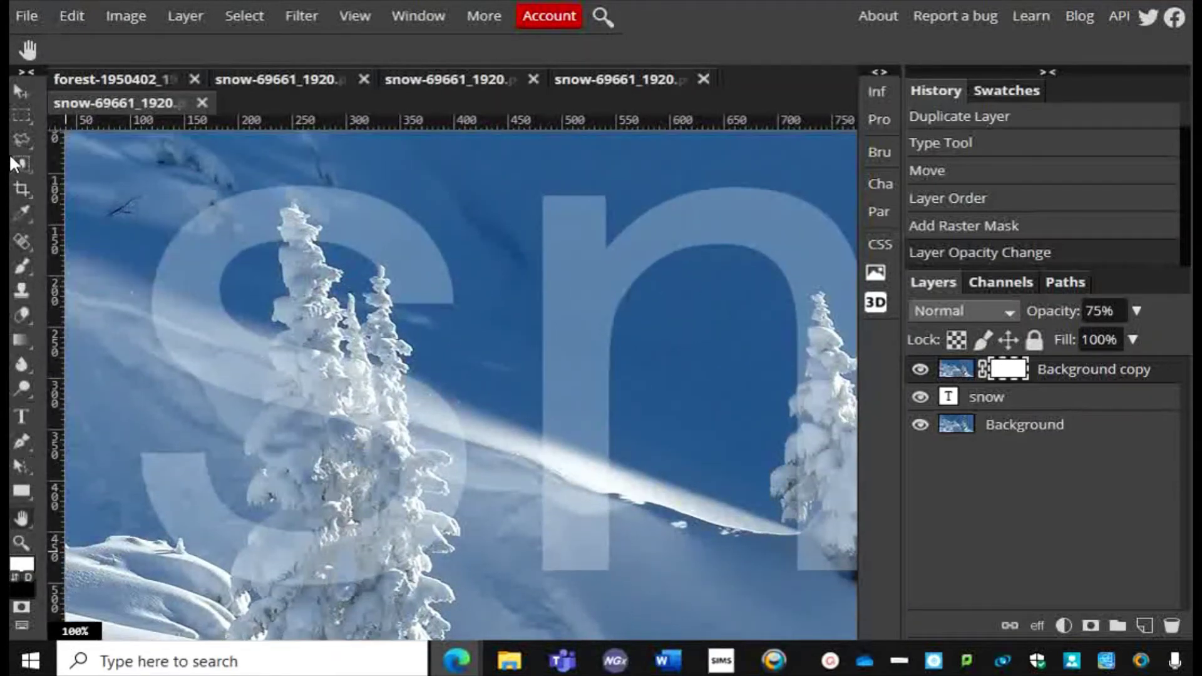
Select the Brush tool with white as the foreground colour
right_click(21, 268)
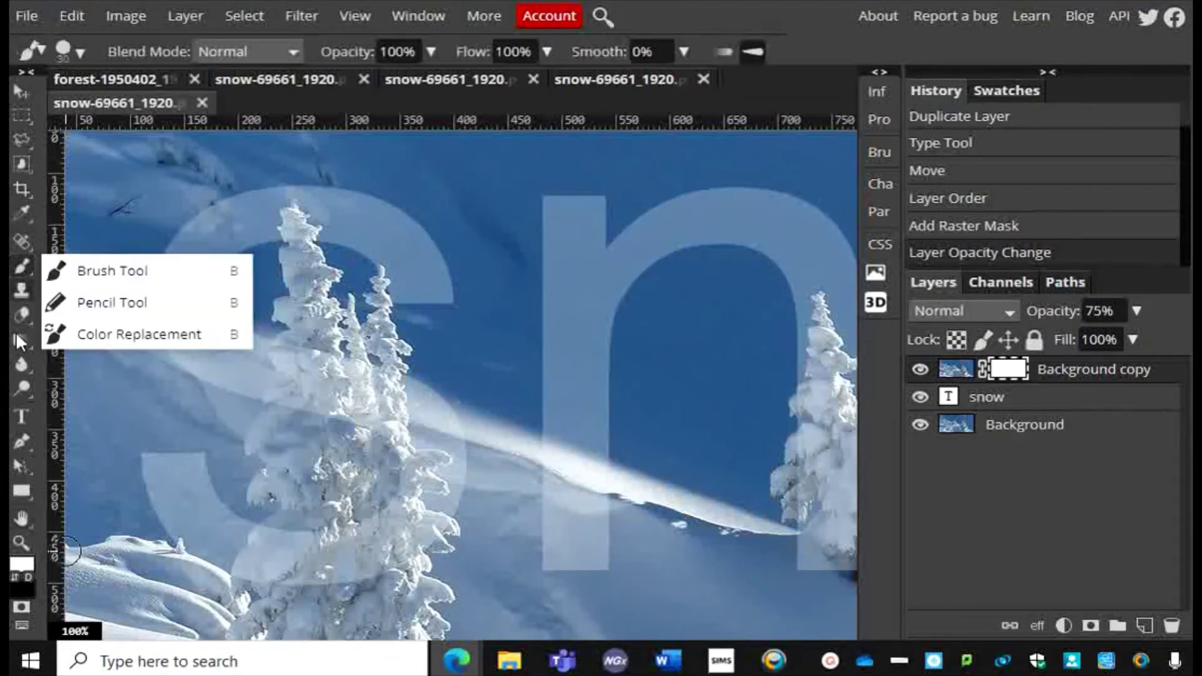
click(22, 566)
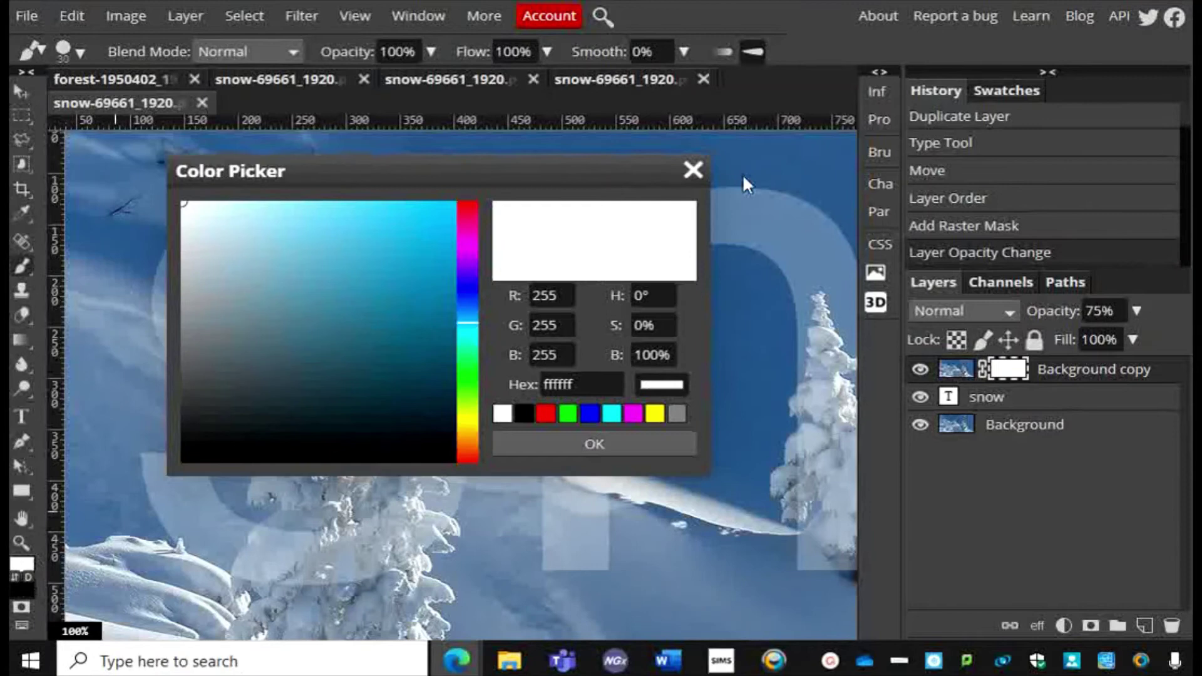
click(694, 169)
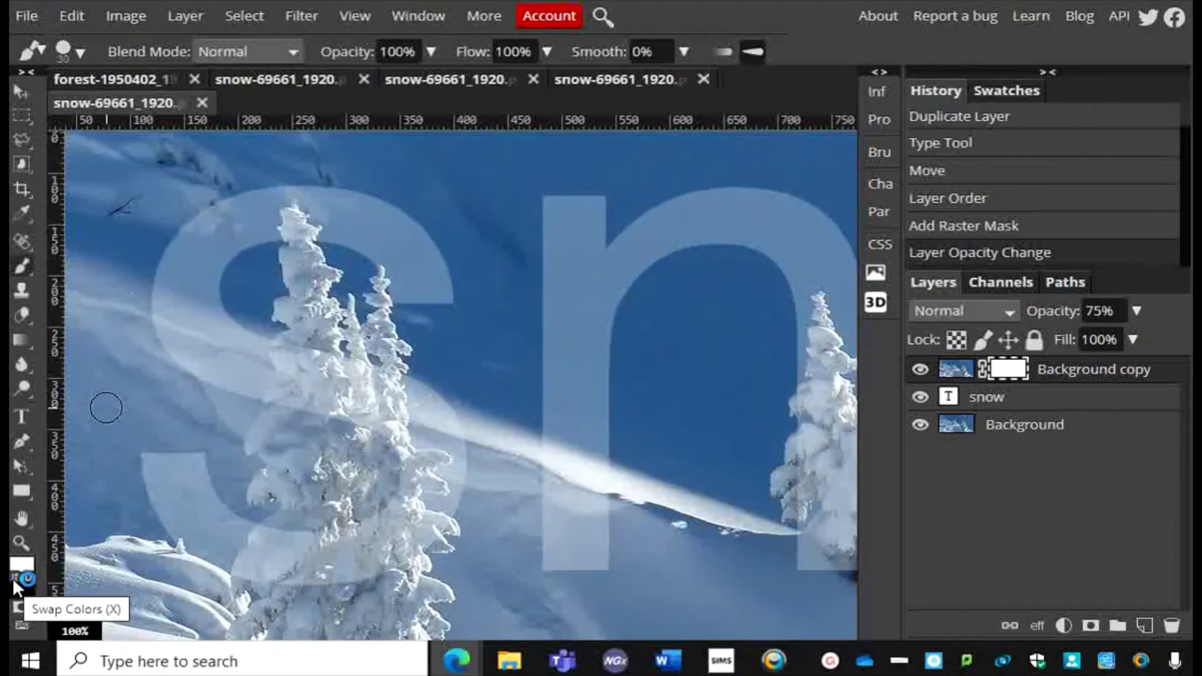
click(17, 577)
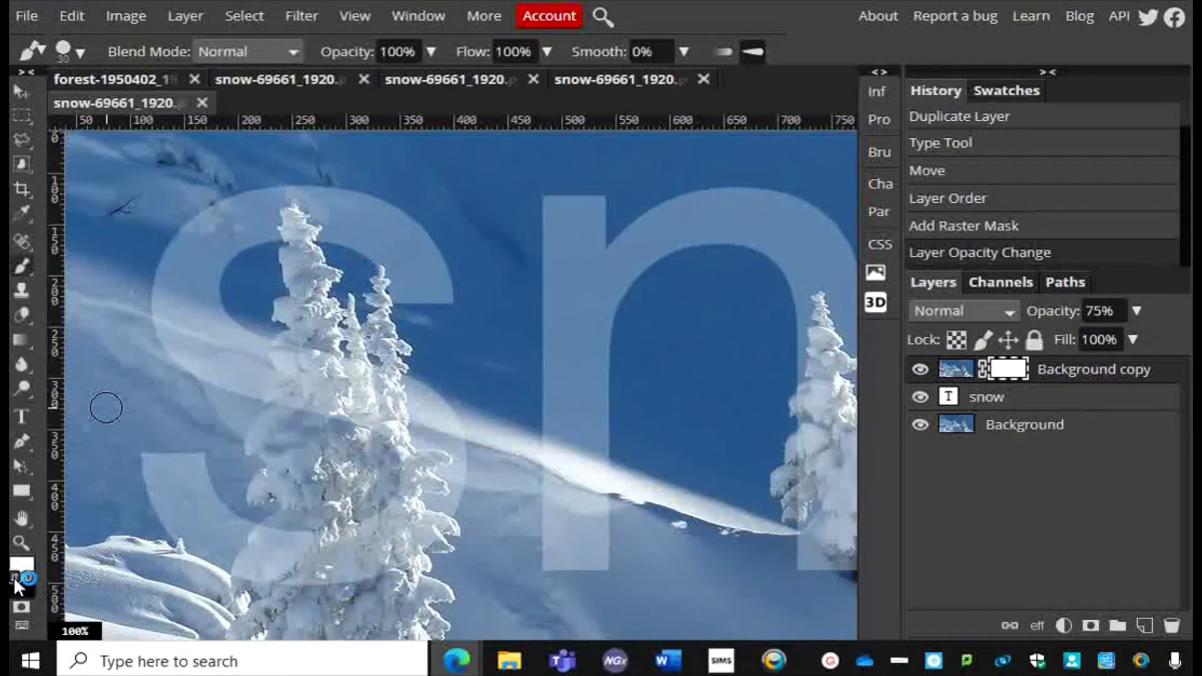
click(13, 576)
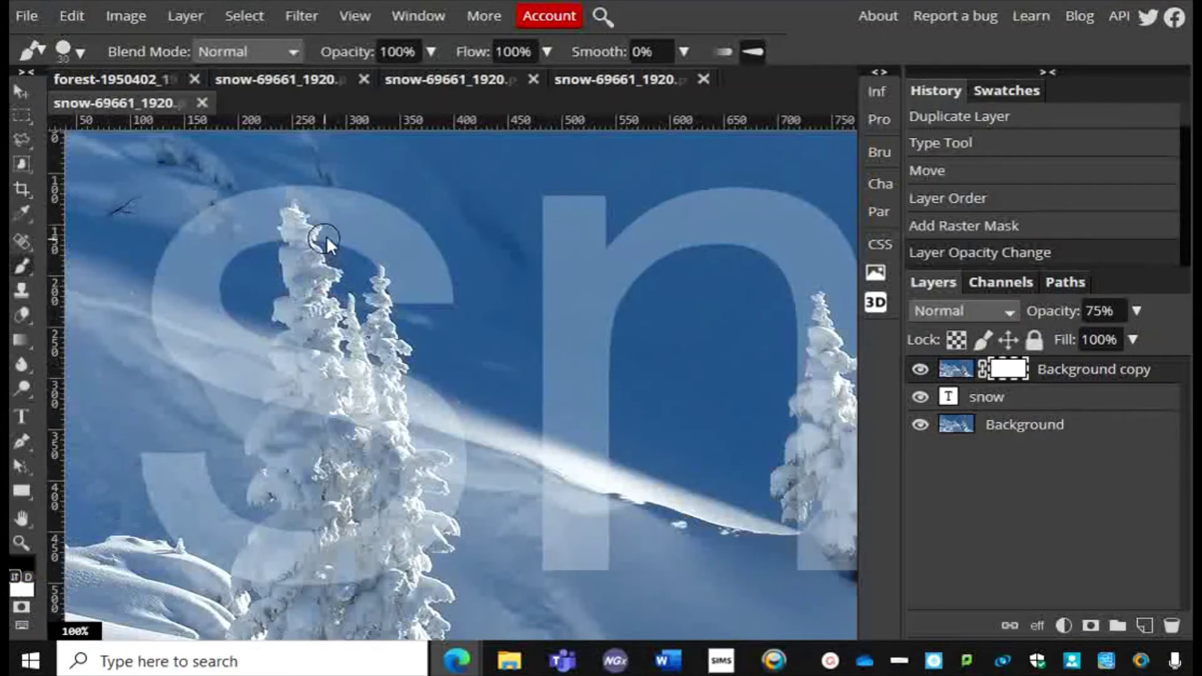
Paint white on the mask over the top curve of the s beside the treetop
mouse_move(332, 235)
mouse_down()
mouse_move(367, 256)
mouse_move(394, 256)
mouse_move(405, 298)
mouse_up()
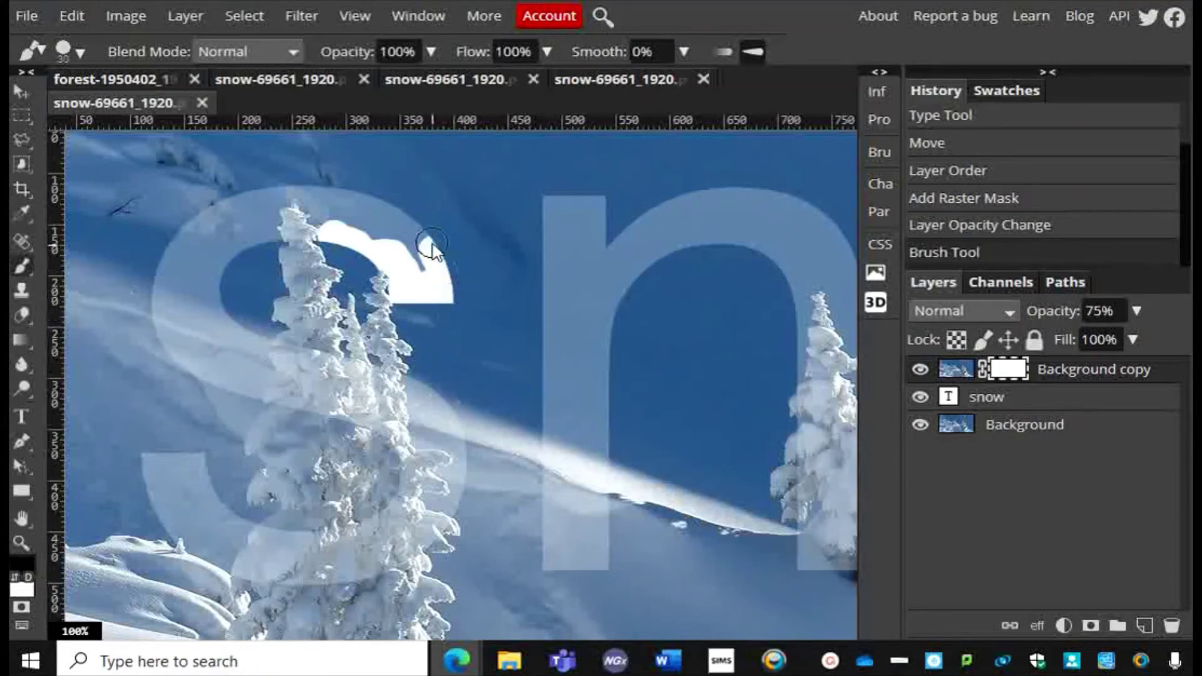
mouse_move(432, 246)
mouse_down()
mouse_move(472, 267)
mouse_move(419, 219)
mouse_move(447, 245)
mouse_move(395, 239)
mouse_move(426, 254)
mouse_move(410, 214)
mouse_move(409, 228)
mouse_move(376, 239)
mouse_move(316, 223)
mouse_move(322, 210)
mouse_move(342, 223)
mouse_move(260, 203)
mouse_move(258, 186)
mouse_move(384, 231)
mouse_move(292, 191)
mouse_move(378, 199)
mouse_move(407, 235)
mouse_up()
click(322, 217)
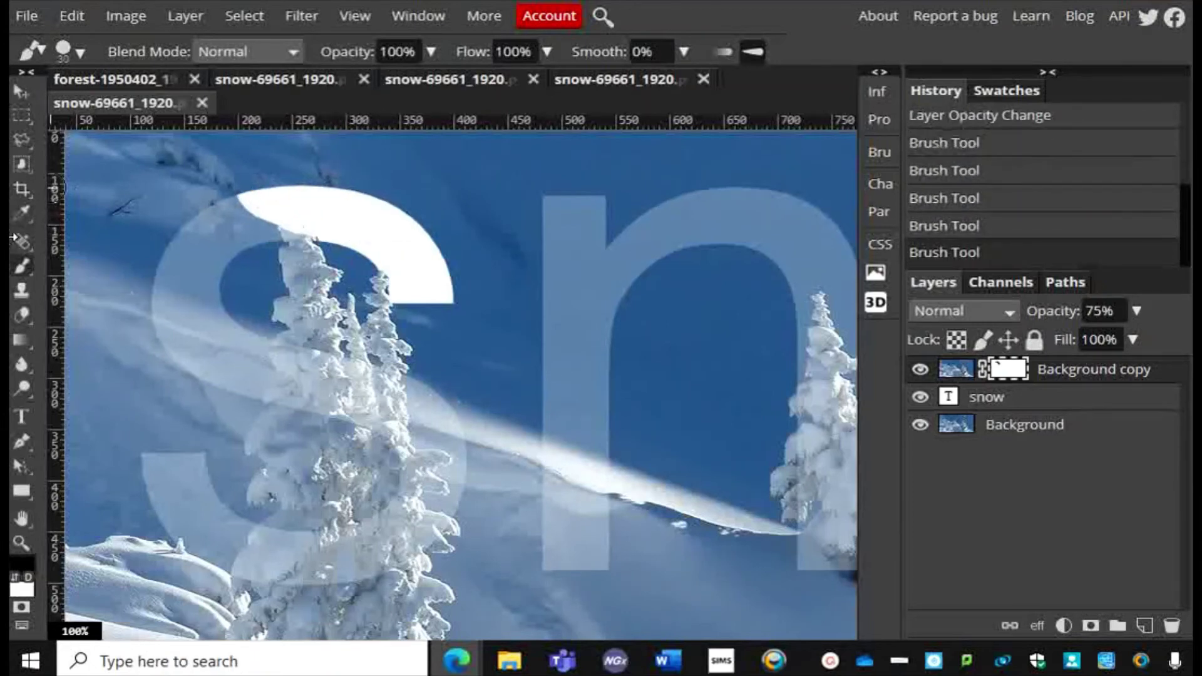
click(13, 578)
drag(289, 236, 298, 233)
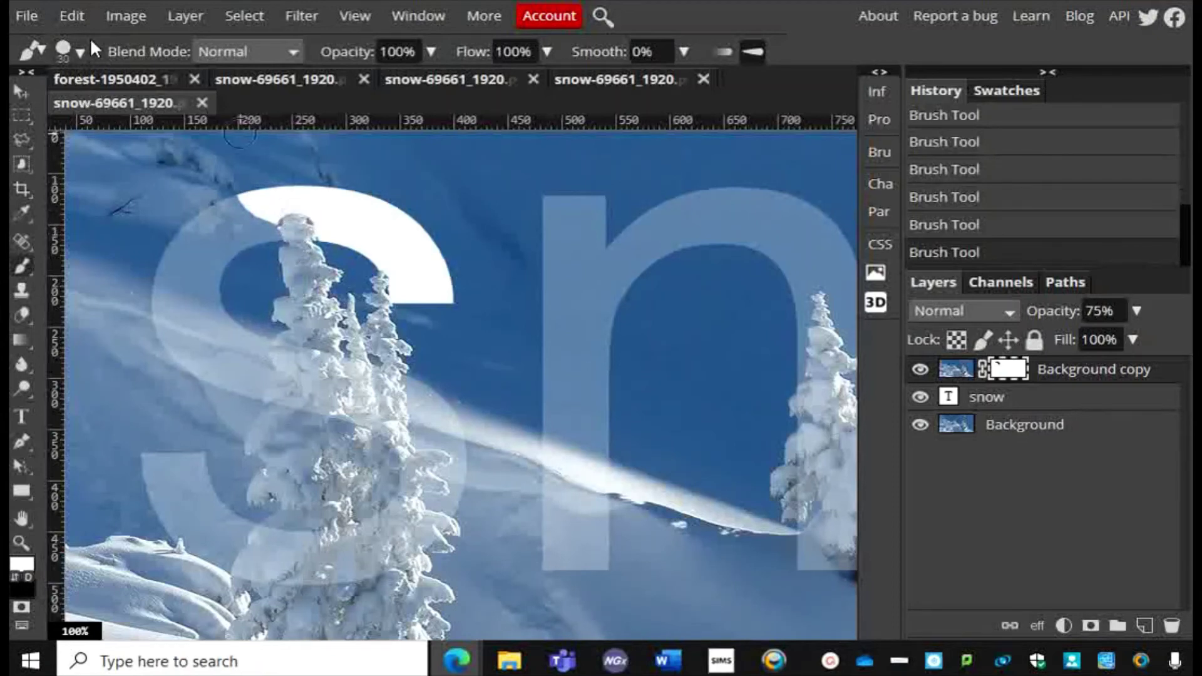
Shrink the brush to 14 px and paint white over the S near the treetop
click(80, 53)
drag(128, 108, 118, 109)
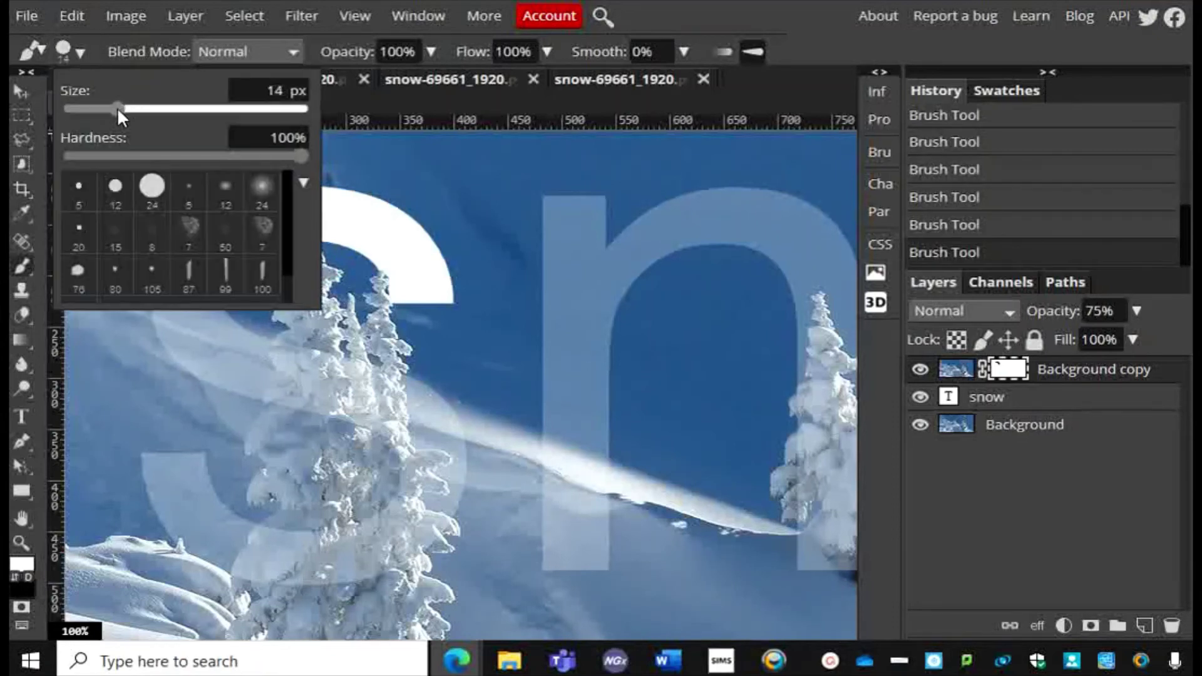
click(338, 343)
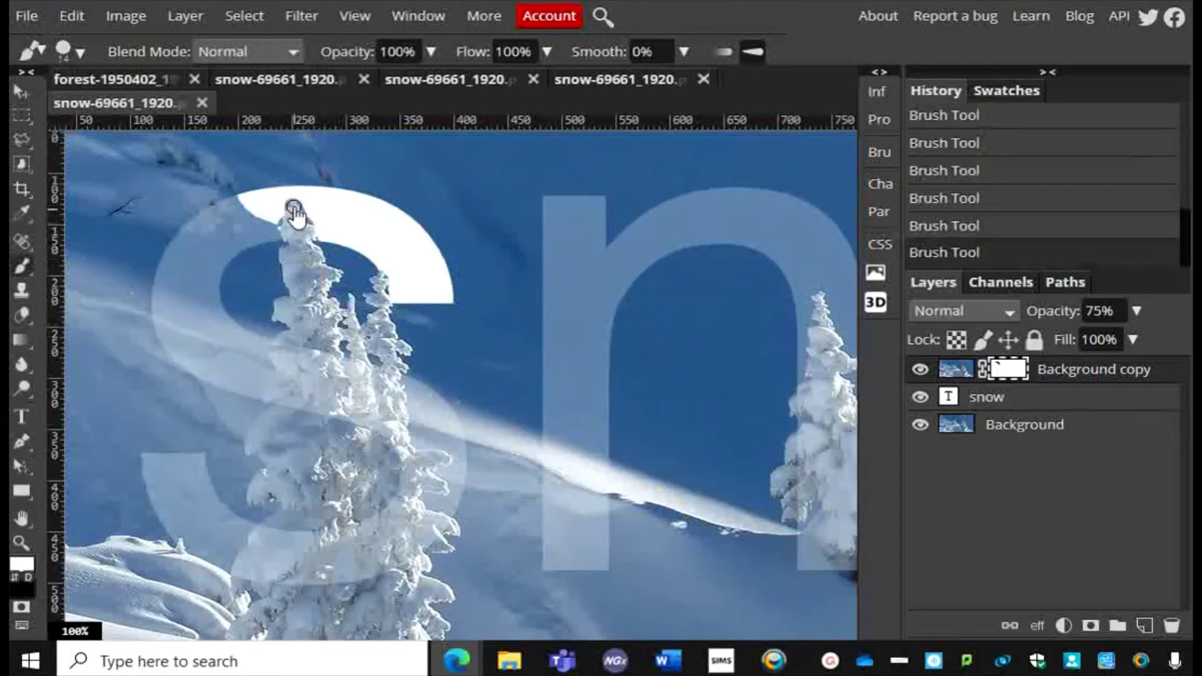
mouse_move(294, 208)
mouse_down()
mouse_move(299, 199)
mouse_move(304, 227)
mouse_move(286, 231)
mouse_up()
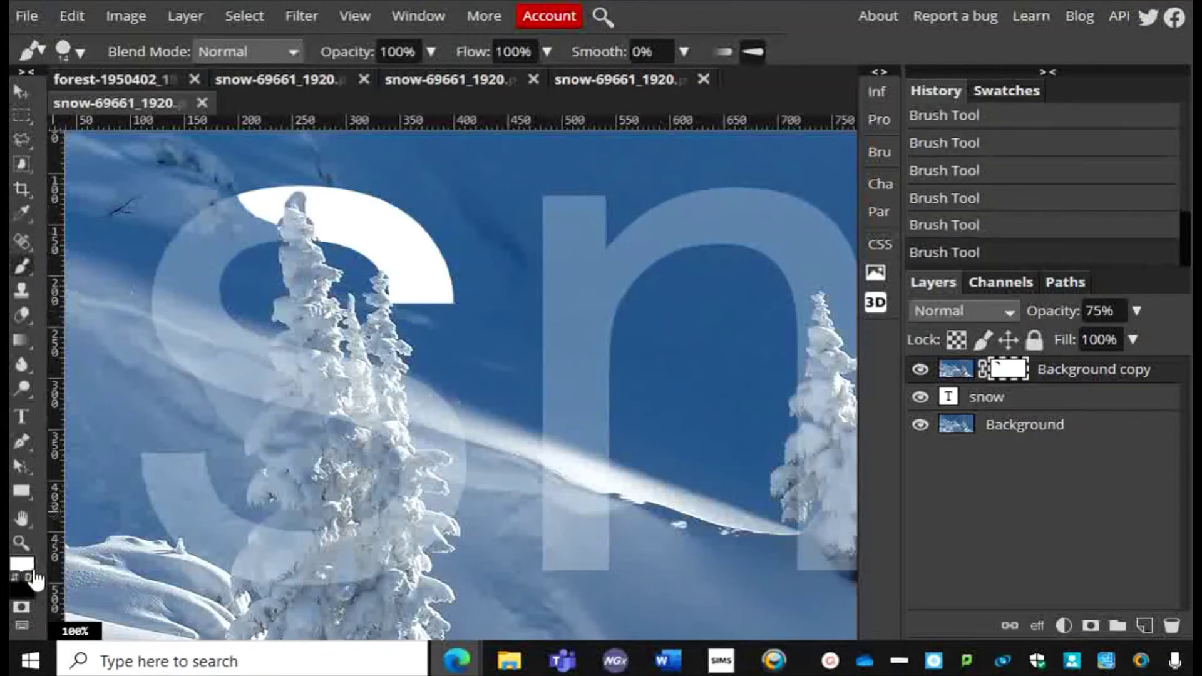
Paint black and white along the tall tree's edges to refine the mask
click(15, 576)
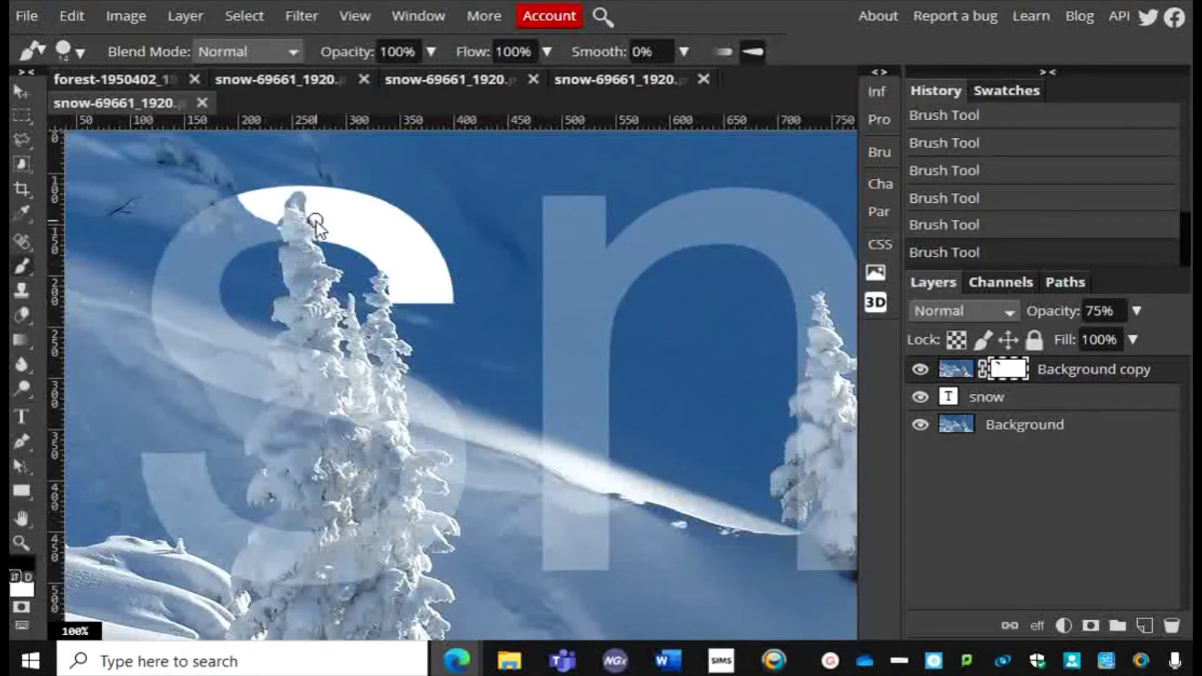
mouse_move(315, 222)
mouse_down()
mouse_move(299, 200)
mouse_move(278, 214)
mouse_move(257, 396)
mouse_up()
key(x)
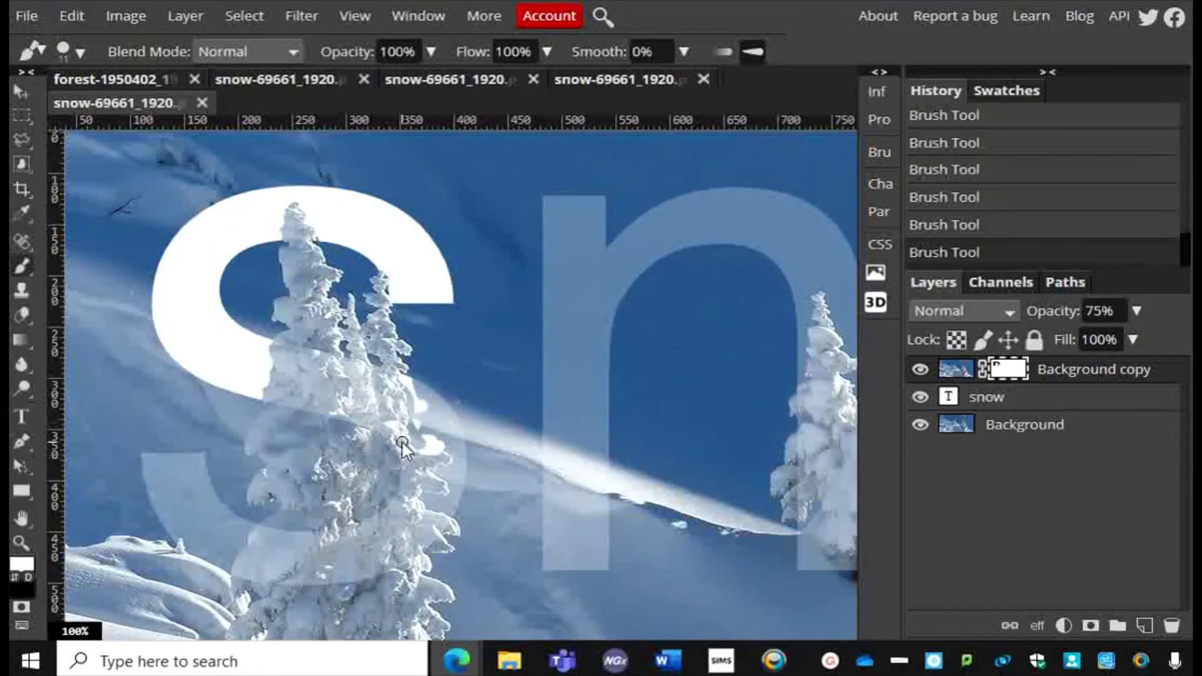
mouse_move(403, 445)
mouse_down()
mouse_move(394, 388)
mouse_move(407, 385)
mouse_up()
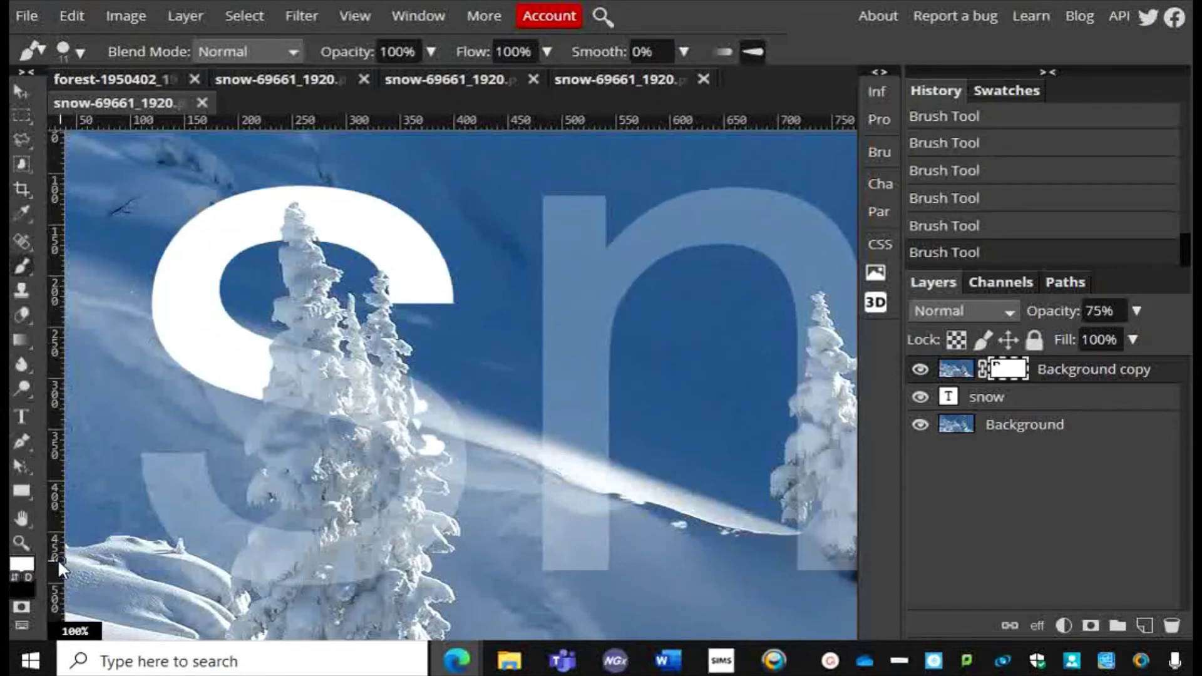
click(13, 577)
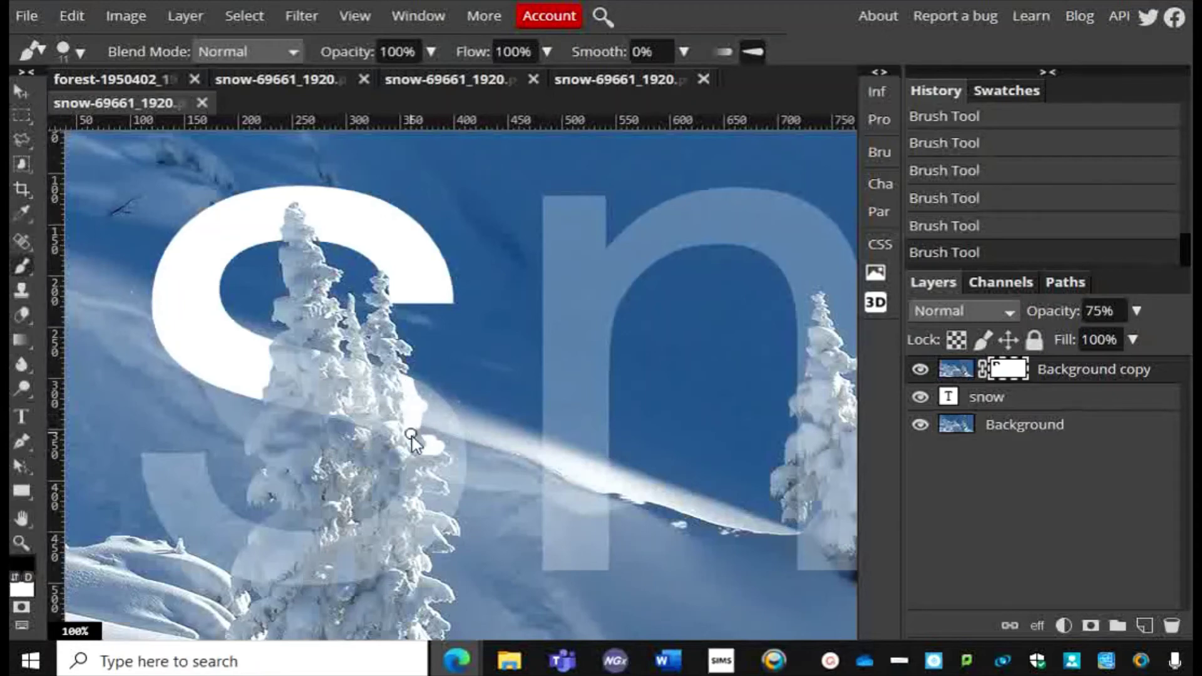
mouse_move(441, 431)
mouse_down()
mouse_move(418, 392)
mouse_move(443, 424)
mouse_move(424, 435)
mouse_move(433, 441)
mouse_up()
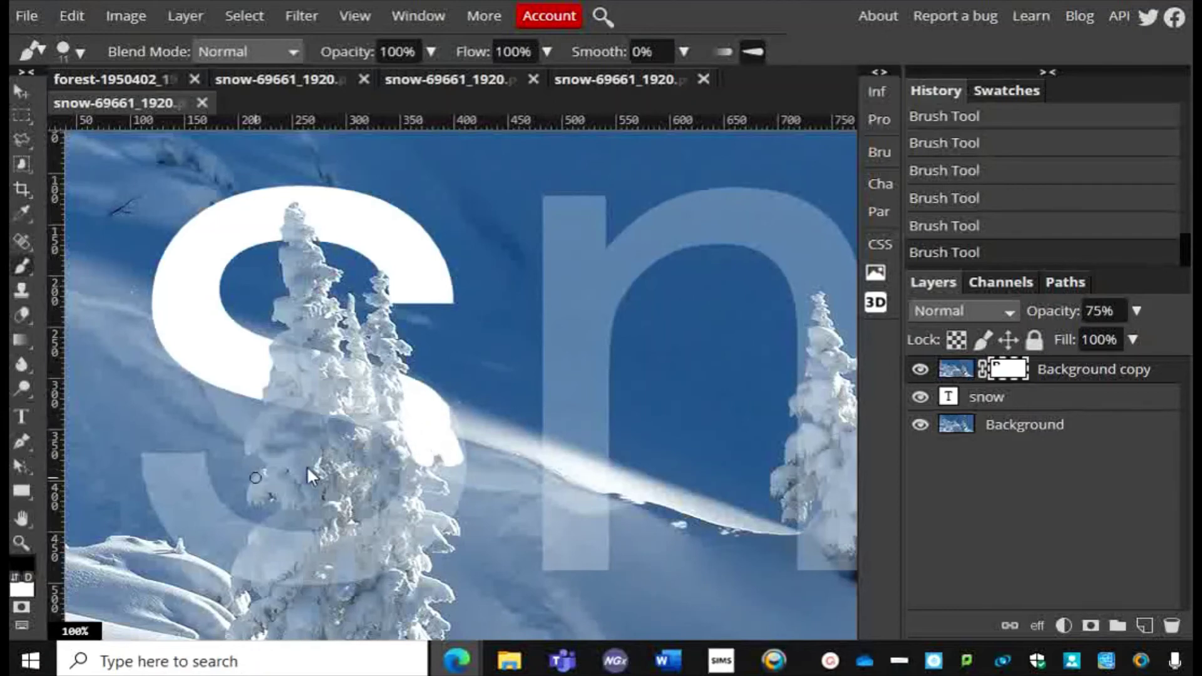
click(14, 577)
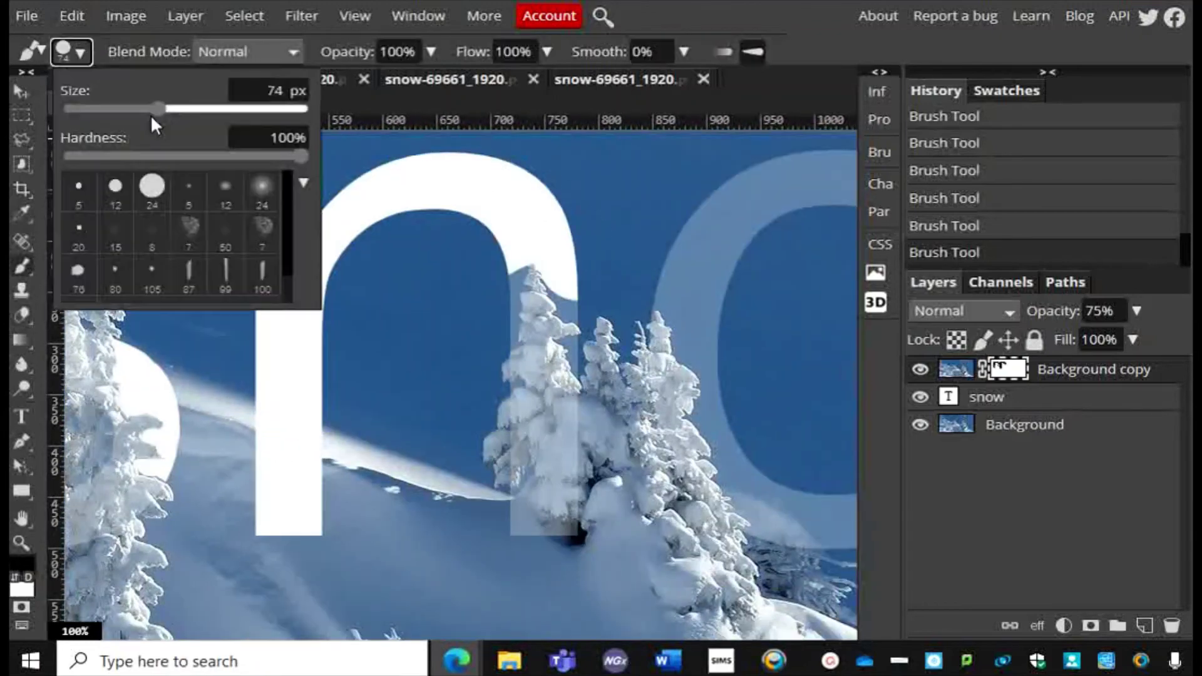
Set the brush to 5 px, restore Background copy to 100% opacity, and fit the whole image
click(505, 415)
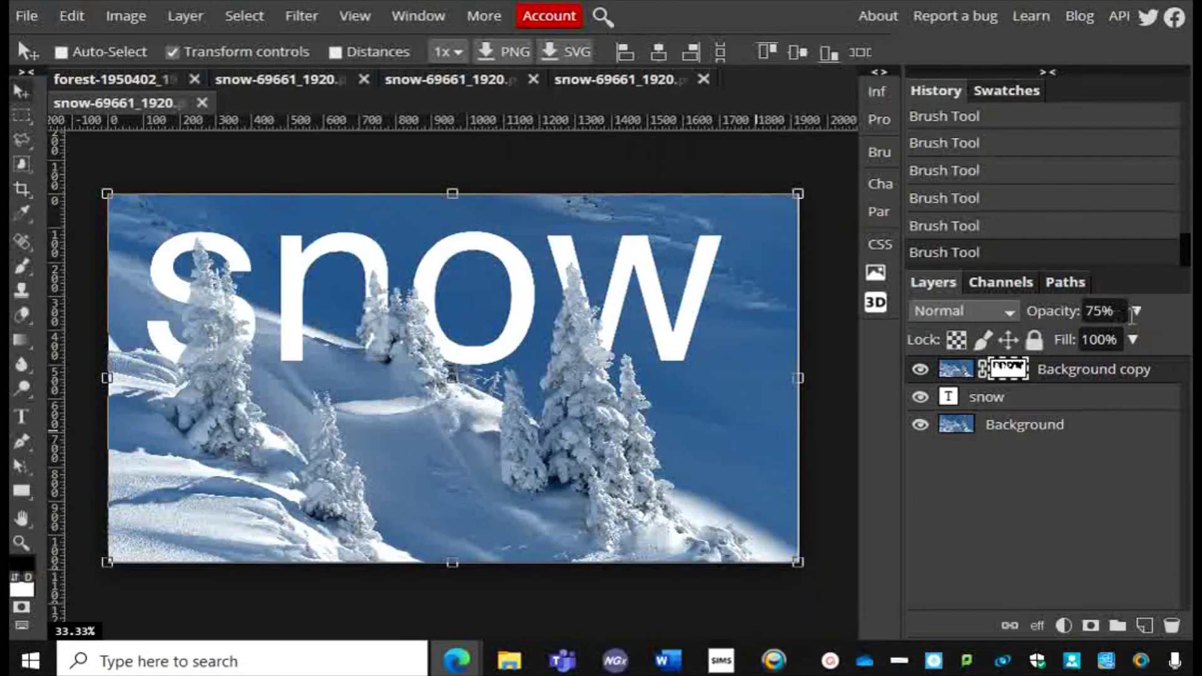
click(1136, 316)
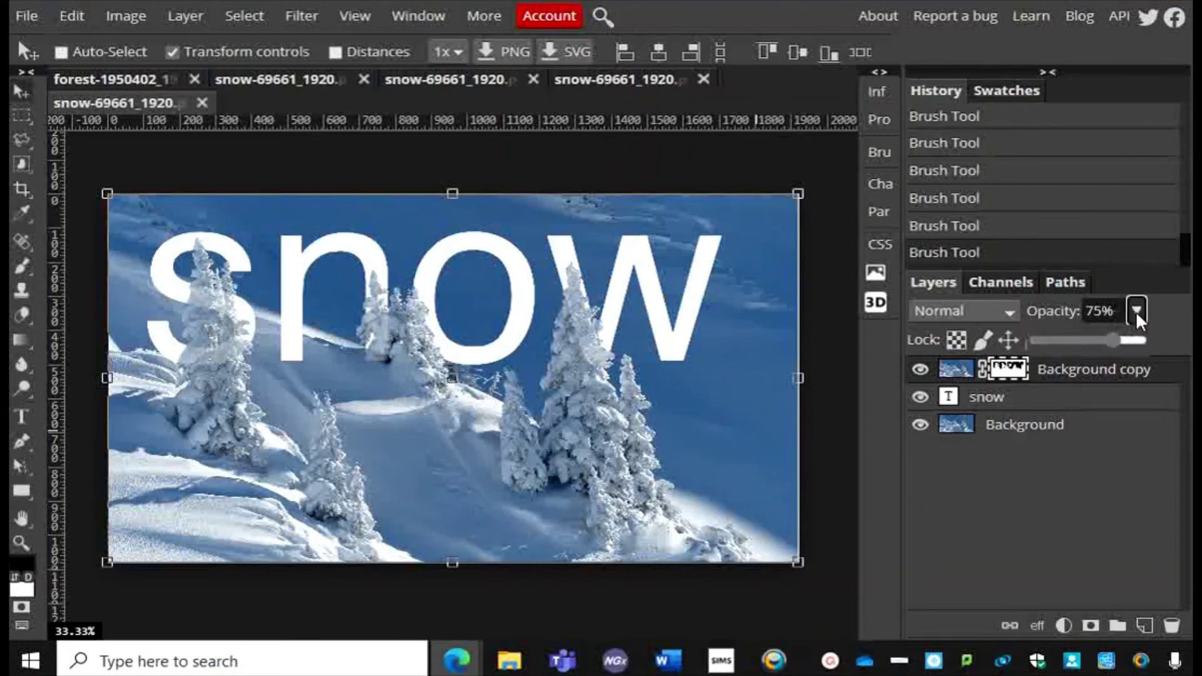
drag(1116, 341, 1143, 339)
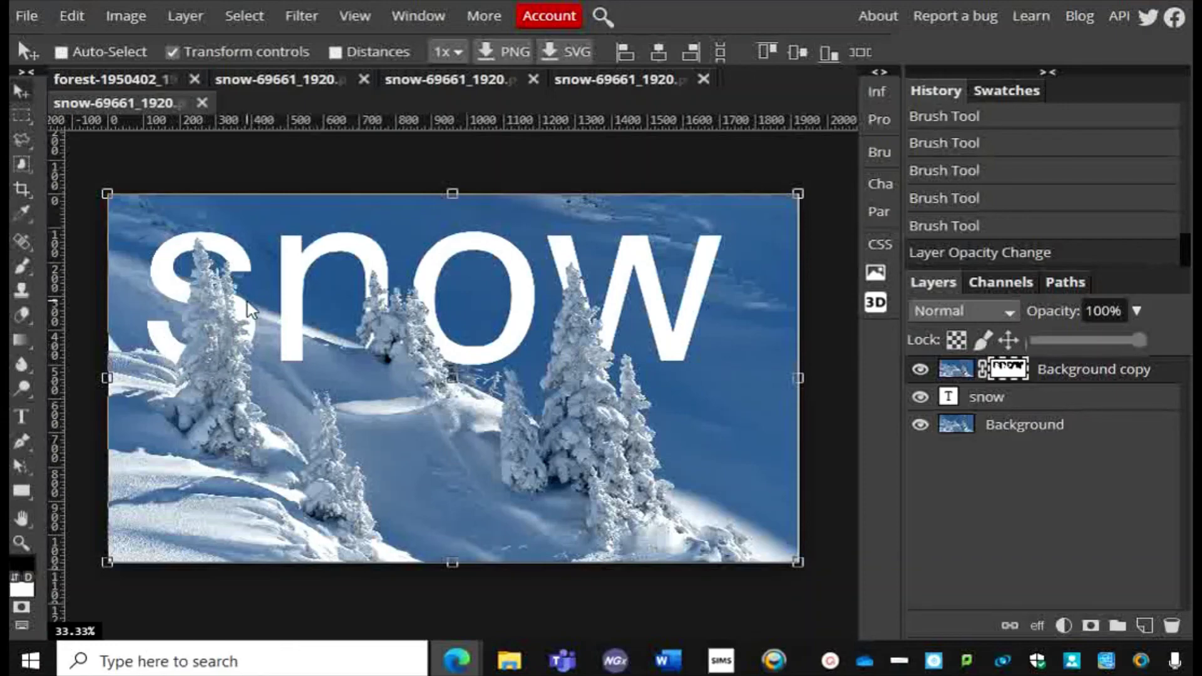
key(z)
key(ctrl+plus)
alt+click(554, 496)
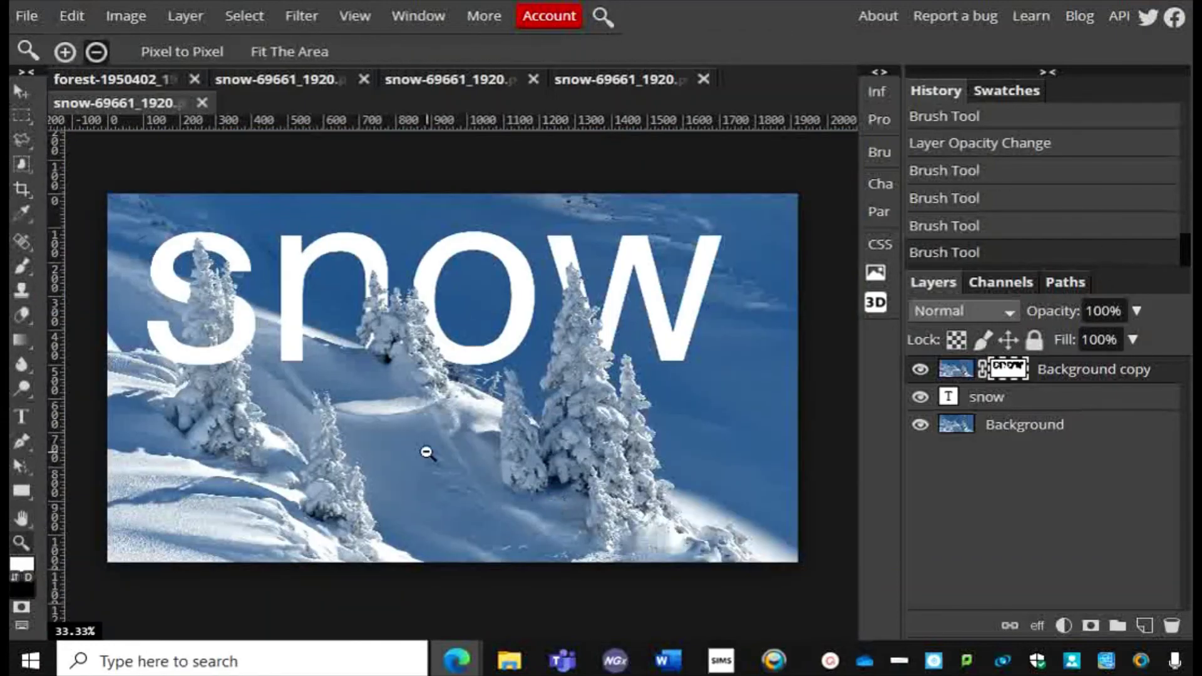